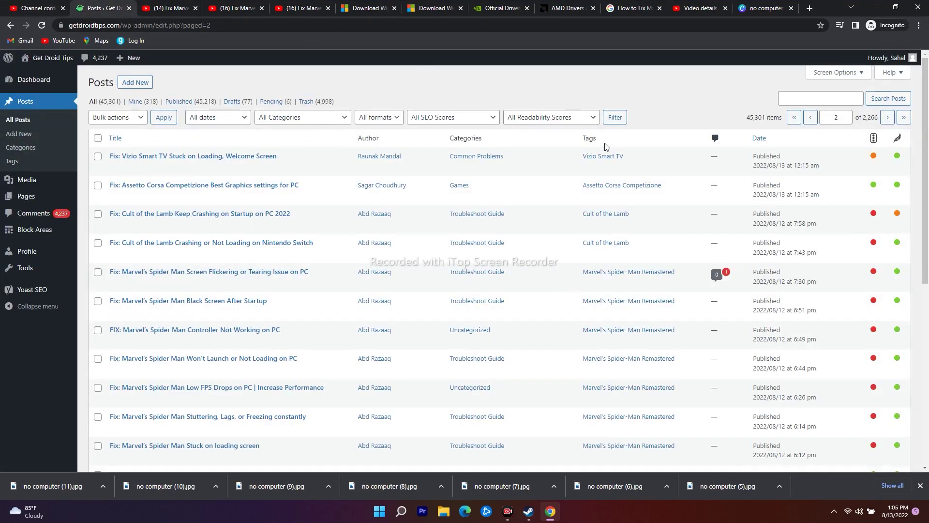
scroll(367, 317, down, 4)
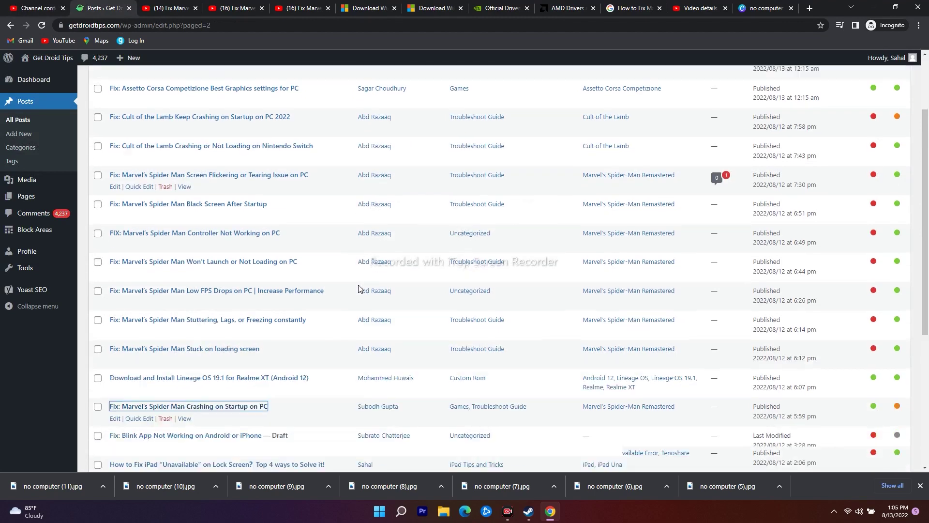
click(29, 7)
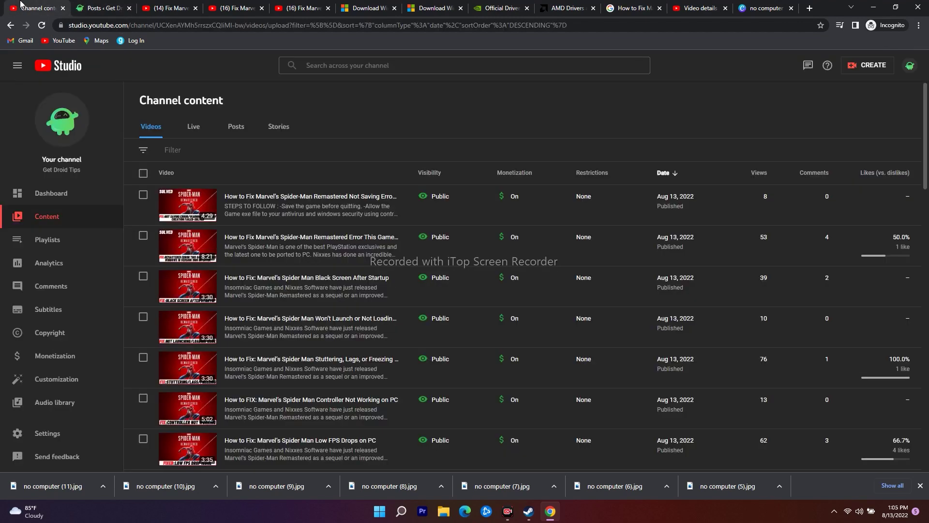
click(874, 7)
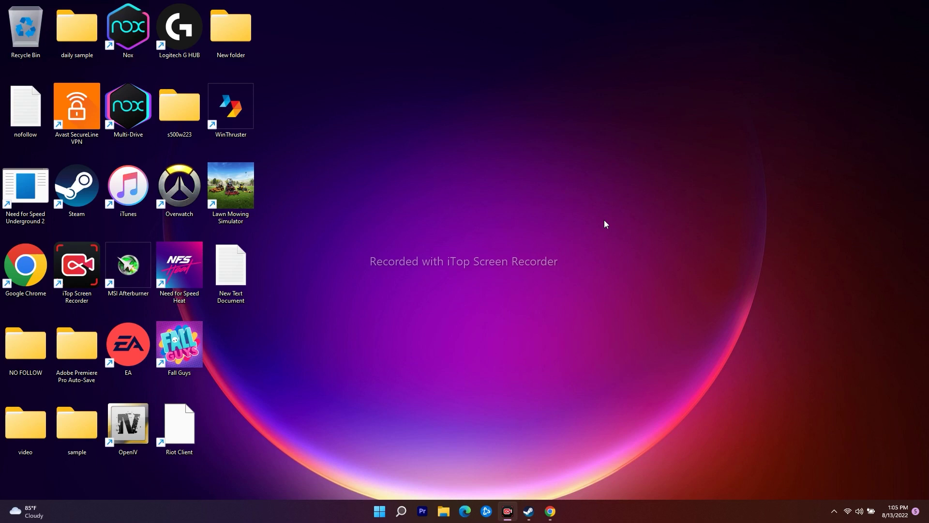
Switch to Chrome and search NVIDIA's driver downloads for the NVIDIA TITAN RTX Game Ready Driver on Windows 10 64-bit
click(550, 512)
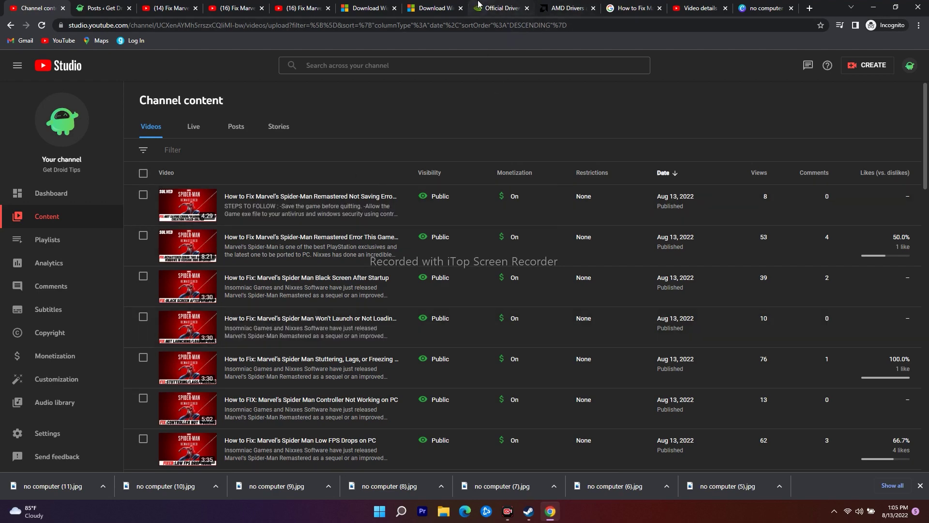
click(494, 7)
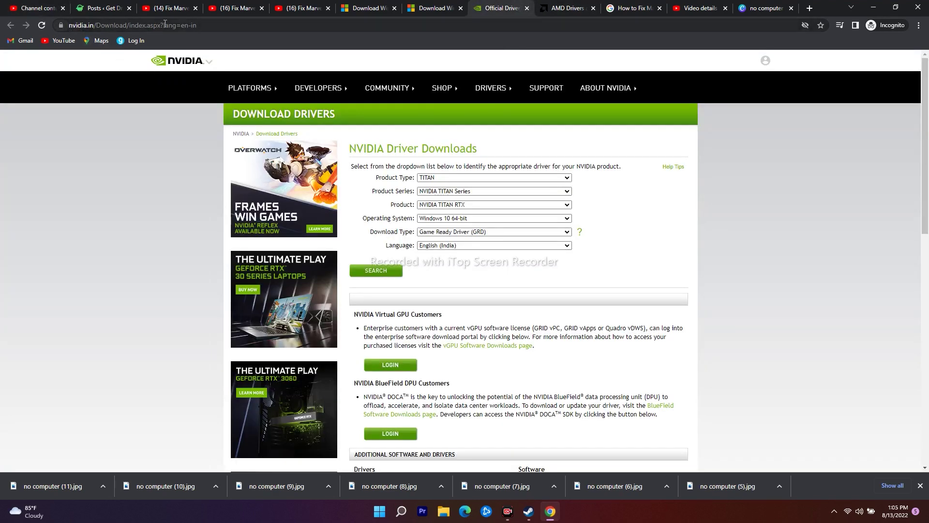
click(550, 8)
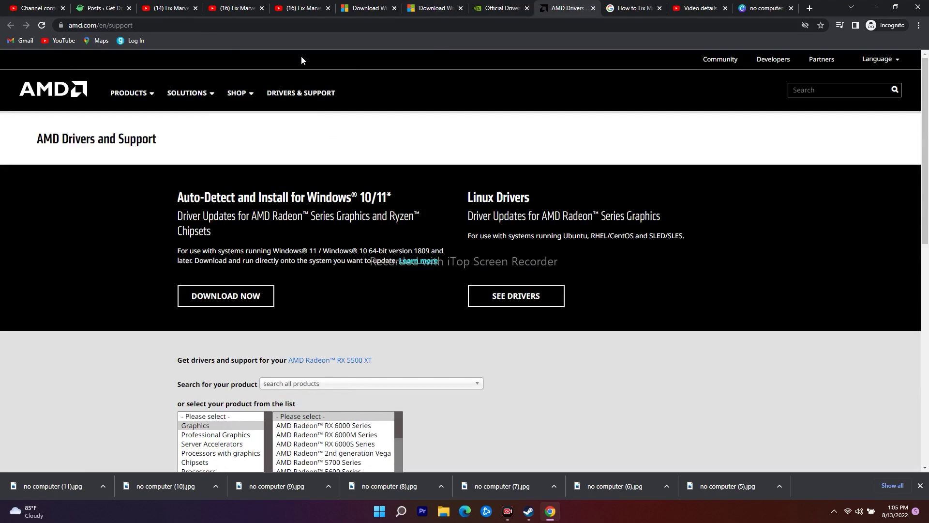
click(503, 8)
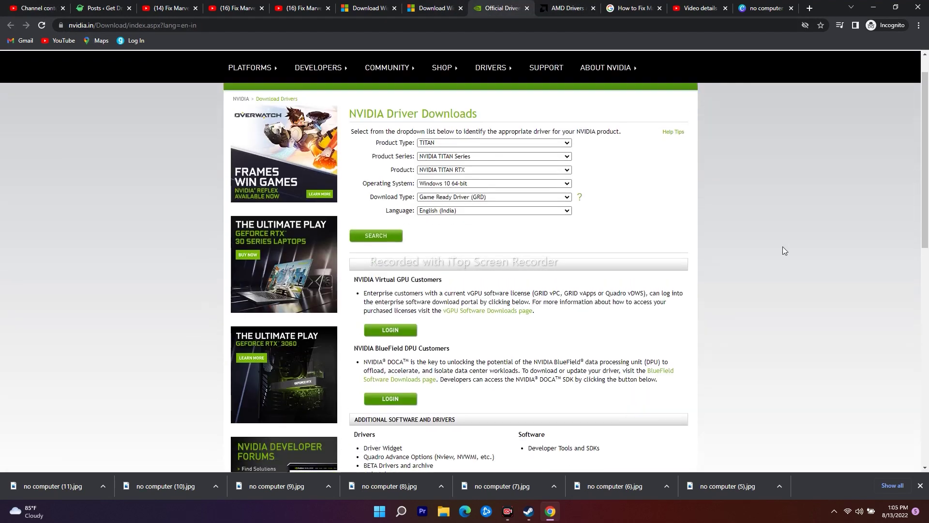
scroll(775, 222, down, 3)
scroll(605, 218, up, 3)
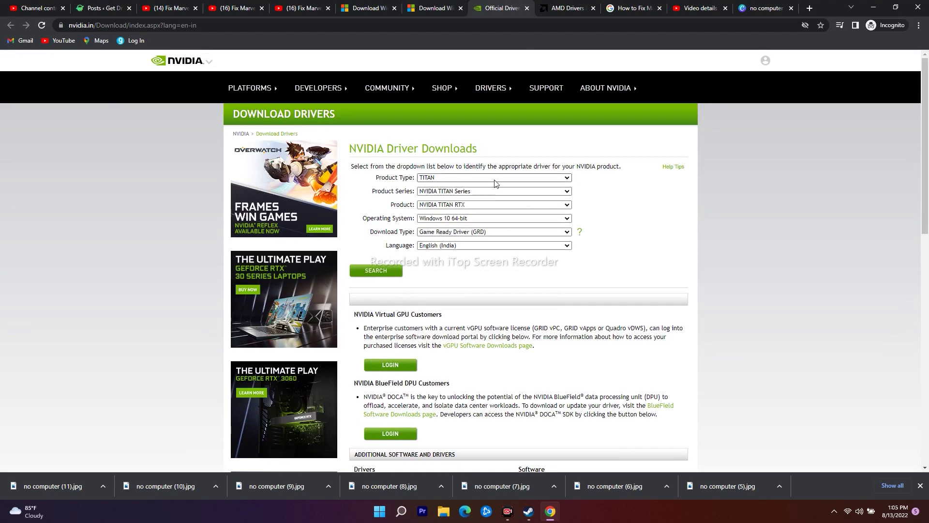
click(377, 271)
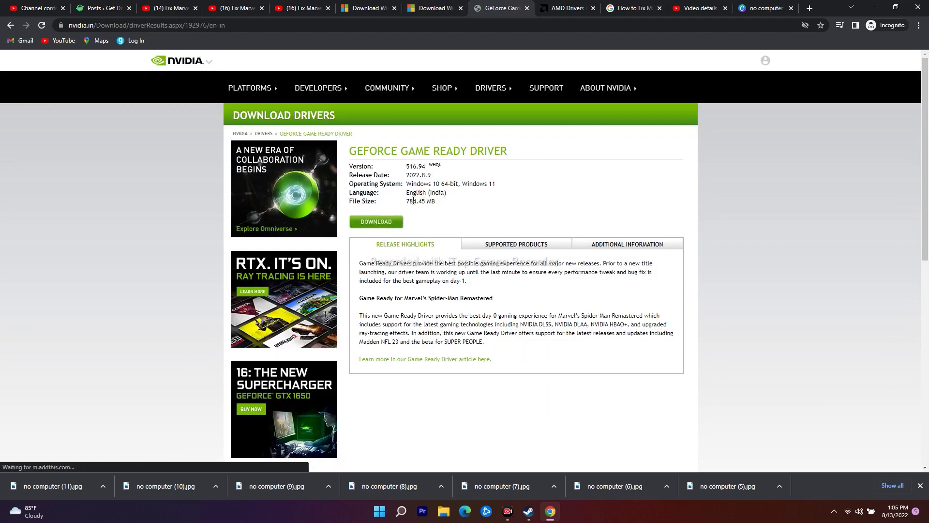
Examine the file size, download option and release date of the GeForce Game Ready Driver
drag(435, 201, 406, 203)
click(375, 224)
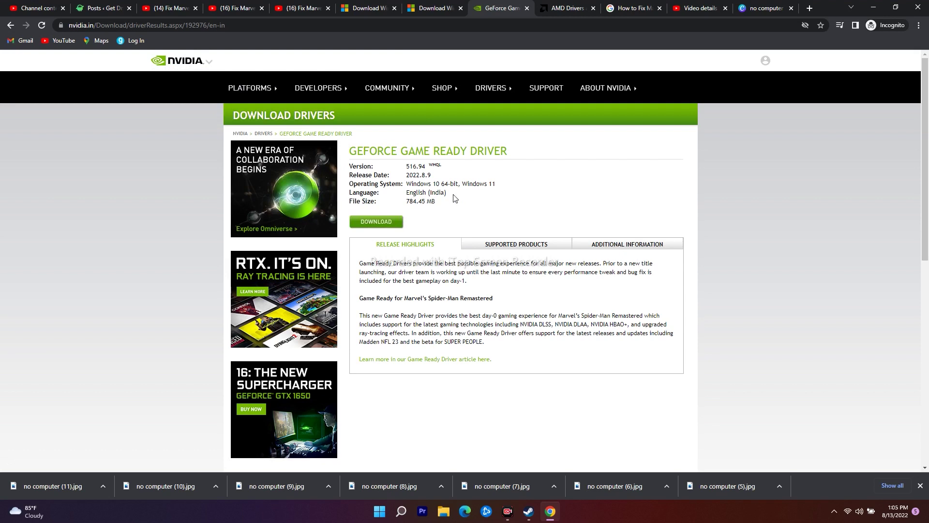
drag(432, 175, 401, 178)
Select Graphics as the product category on the AMD Drivers and Support page and minimize the browser
click(565, 7)
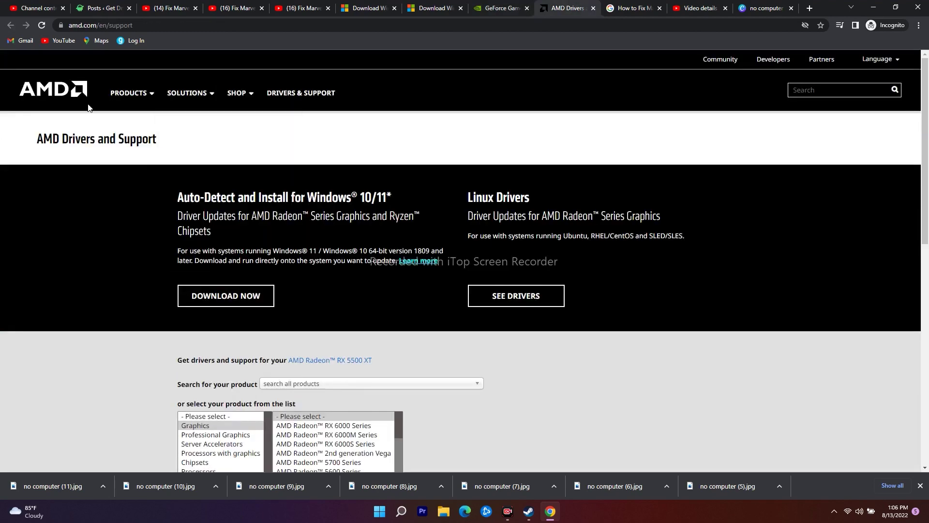
scroll(774, 251, down, 4)
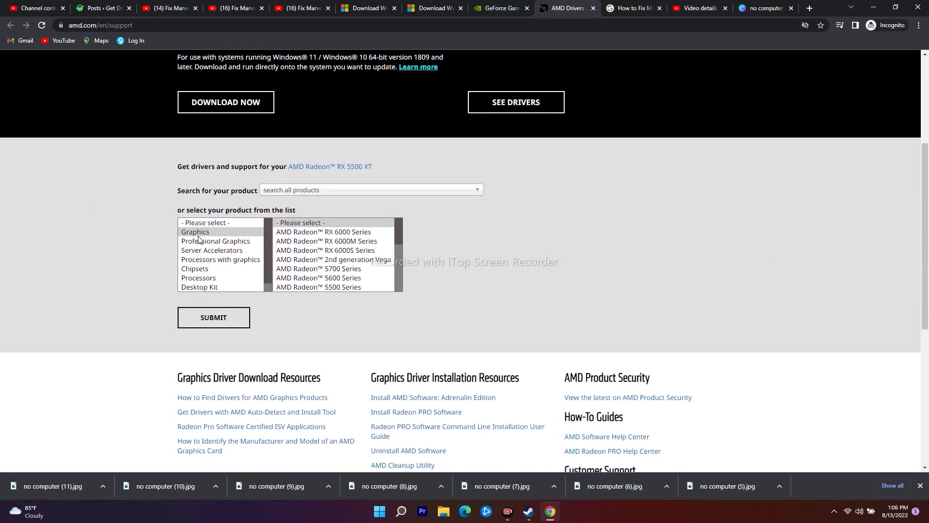
click(198, 236)
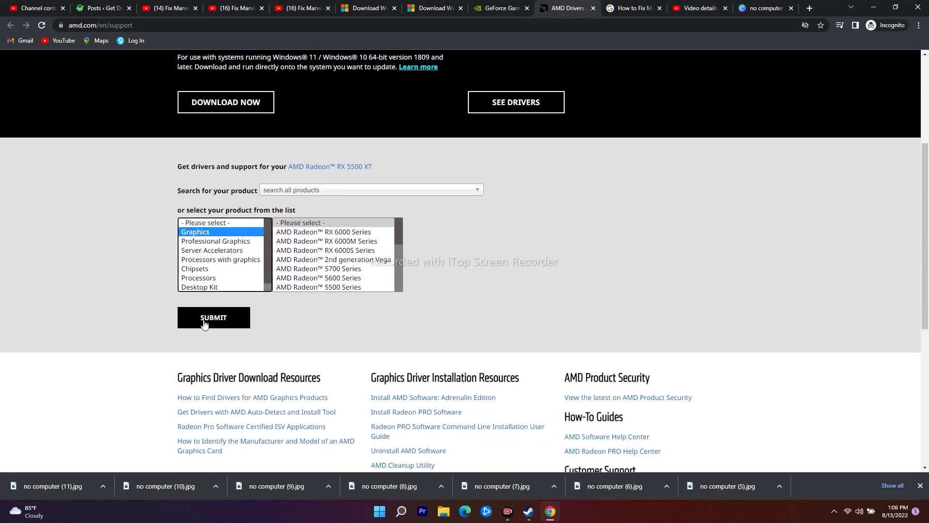
scroll(558, 300, up, 4)
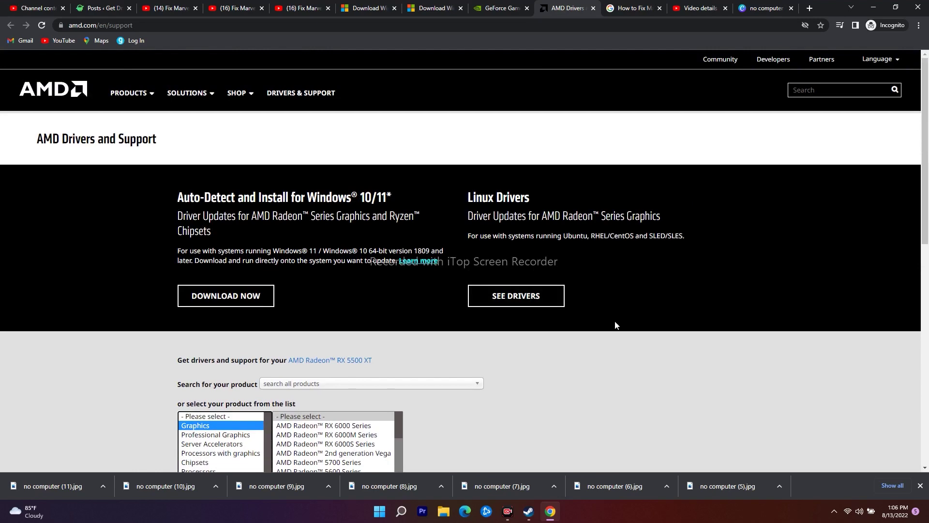
click(874, 7)
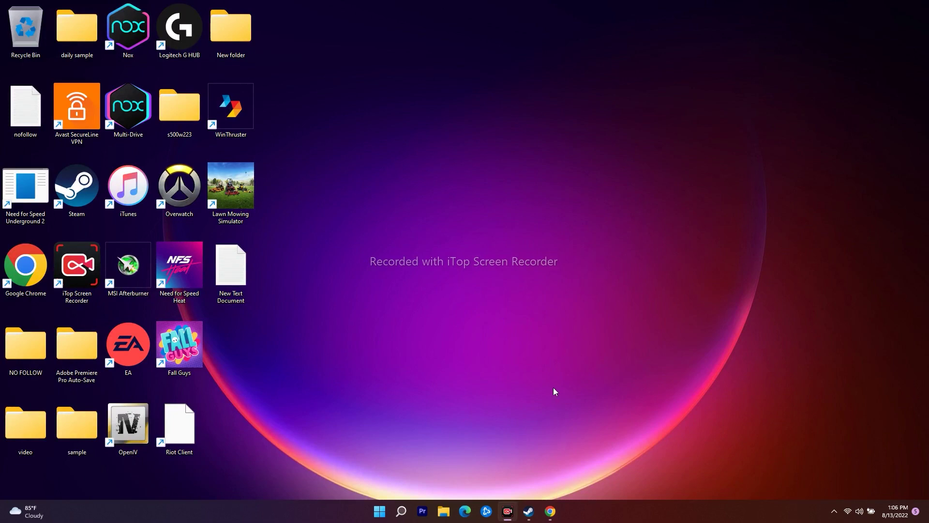
Switch to Steam and go back from the Marvel's Spider-Man Remastered page to the store's front page
click(528, 511)
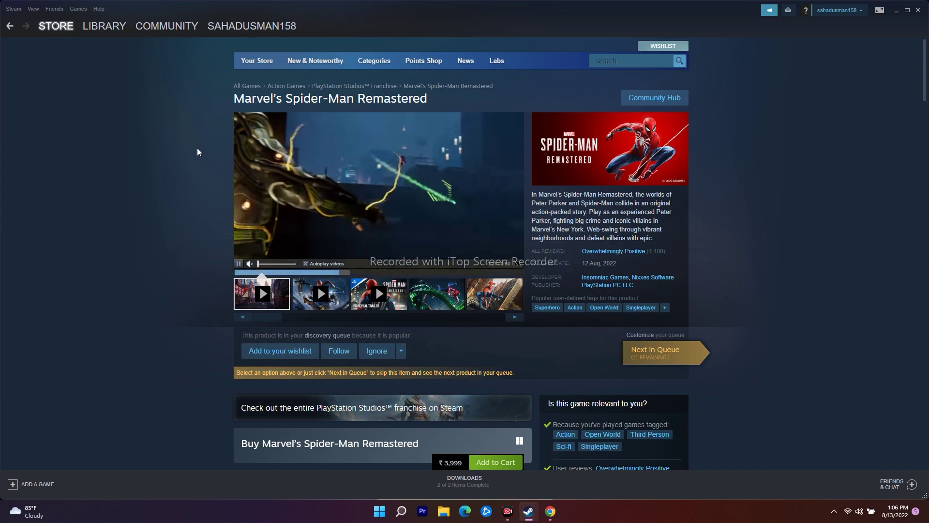
click(10, 26)
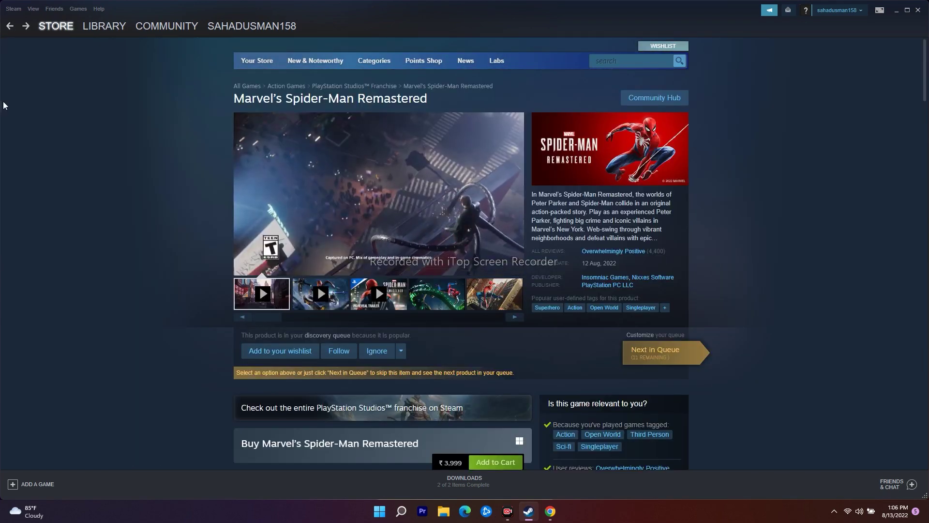
click(11, 25)
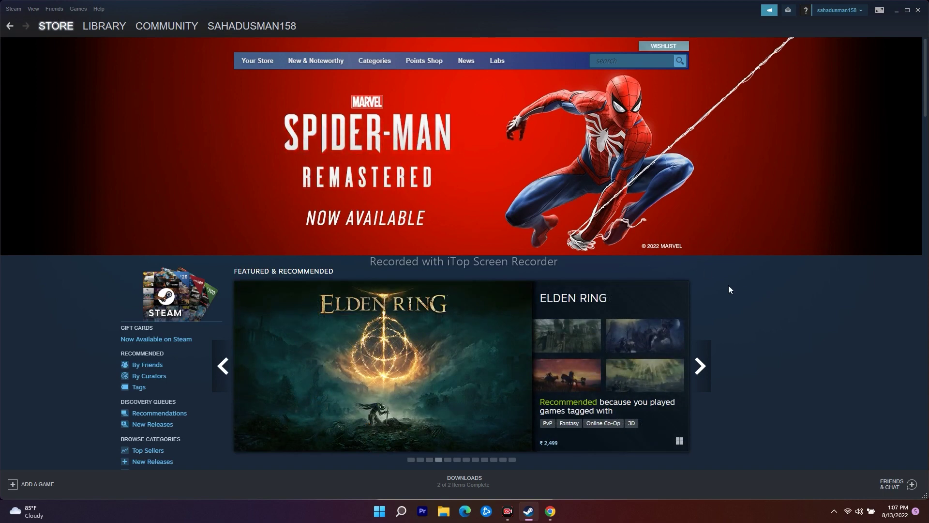
Start verifying the integrity of Forza Horizon 5's local files from its library properties and close the properties window
click(103, 26)
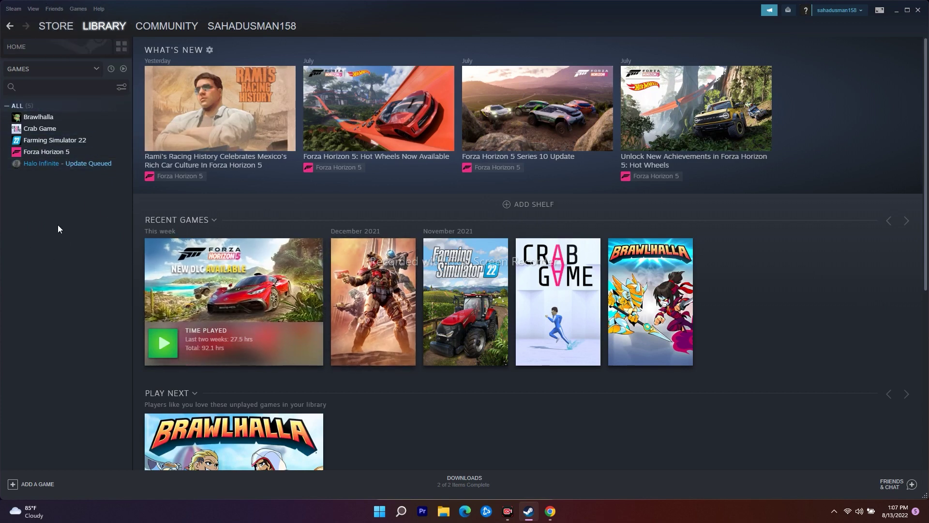
right_click(71, 152)
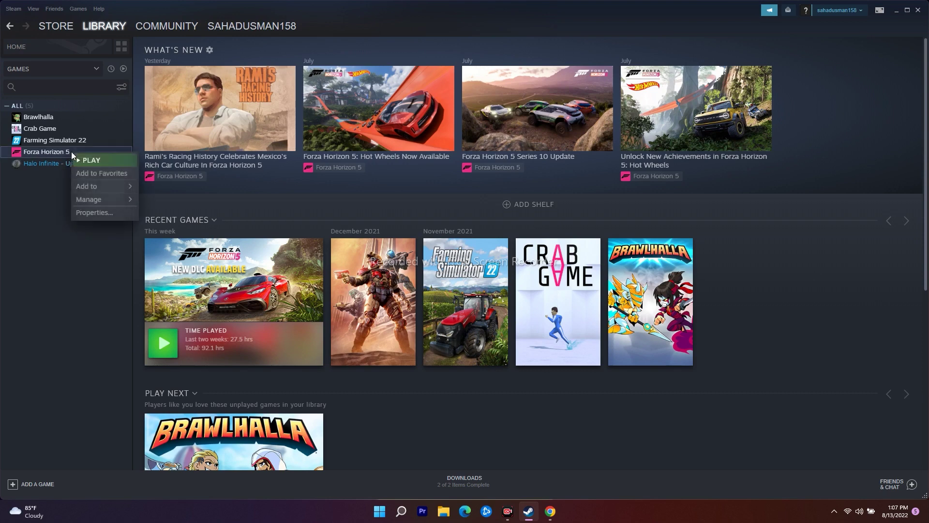
click(89, 211)
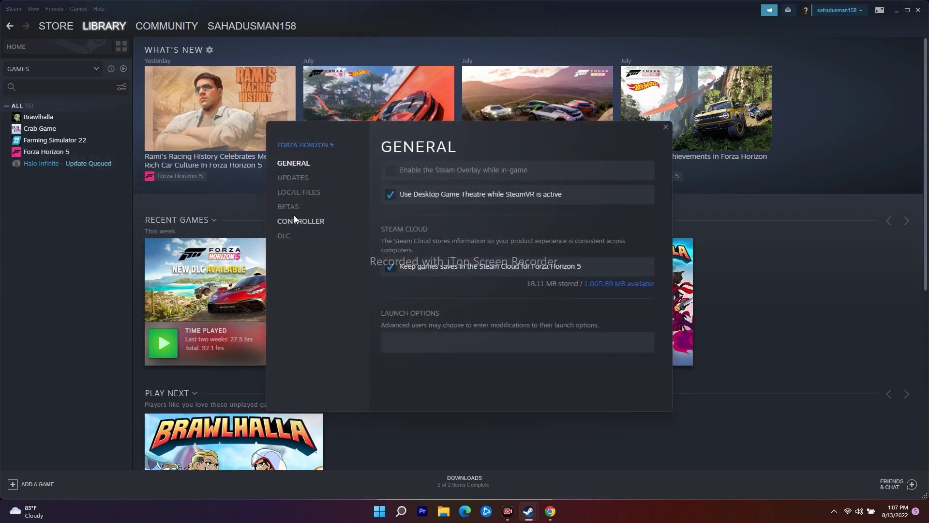
click(306, 193)
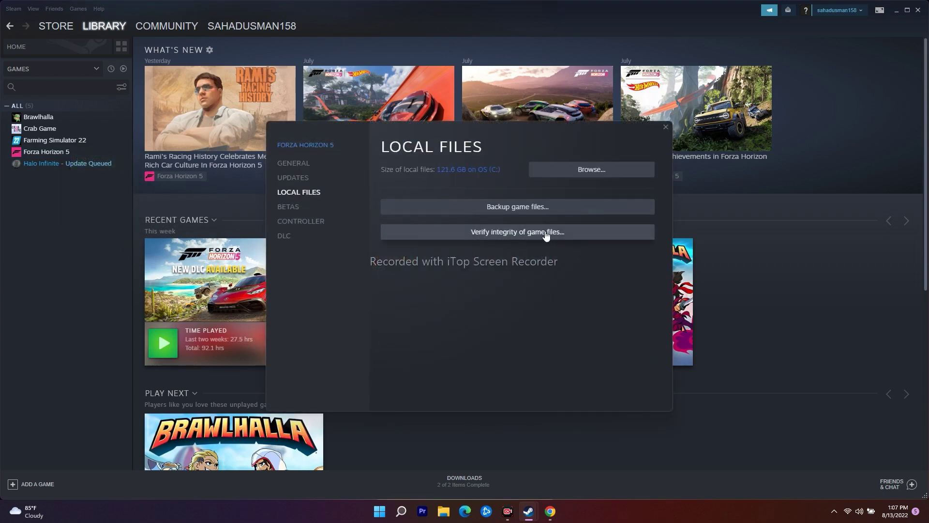
click(521, 233)
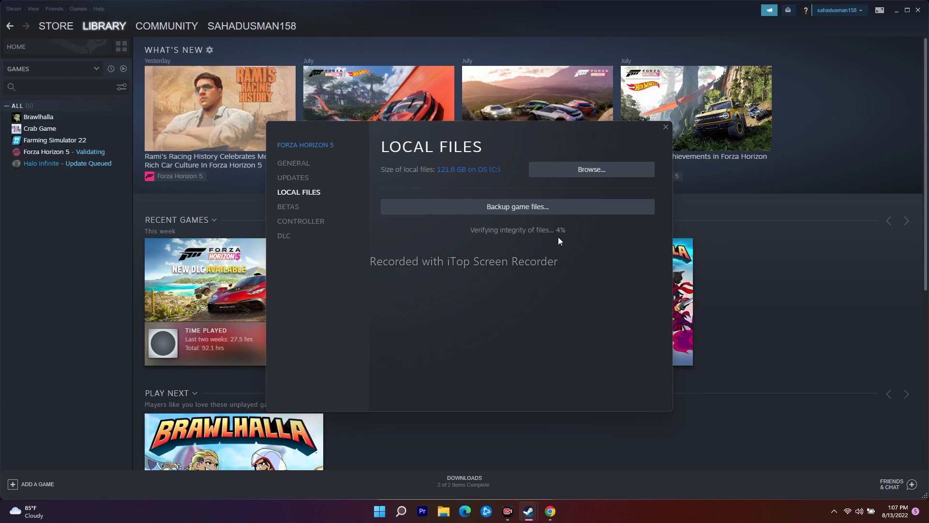
click(665, 127)
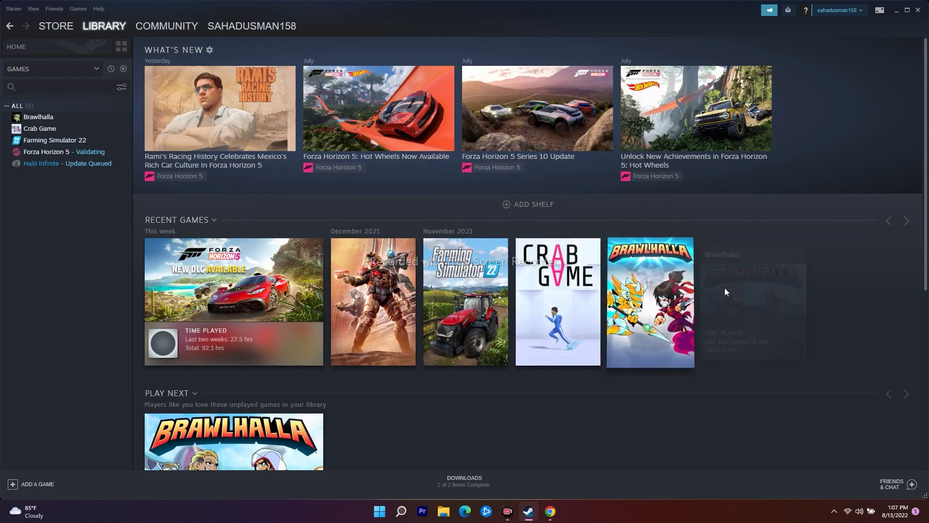
Close Steam, launch it again from the desktop and minimize its window
click(918, 10)
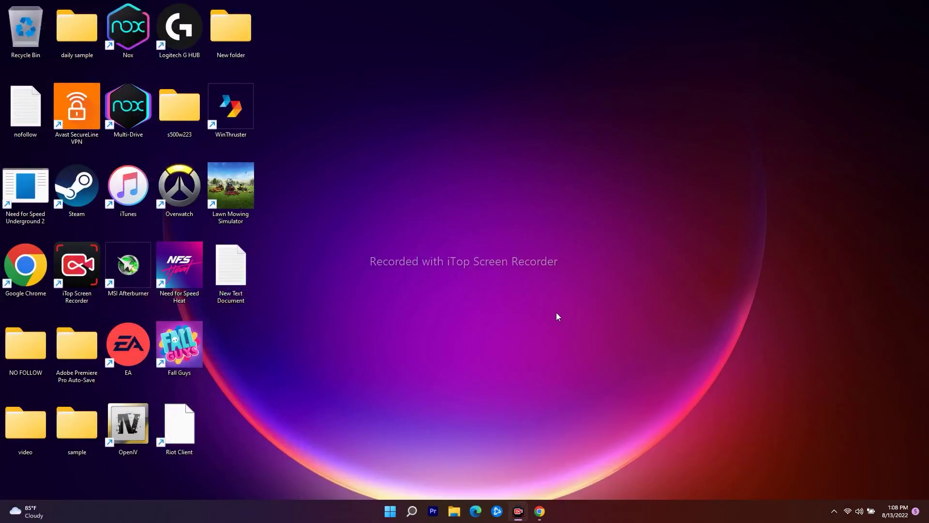
double_click(86, 198)
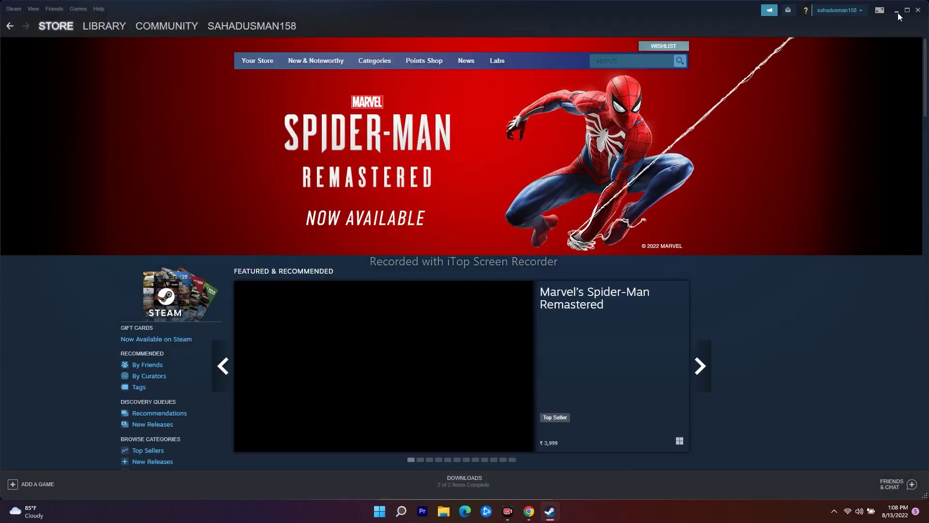
click(897, 11)
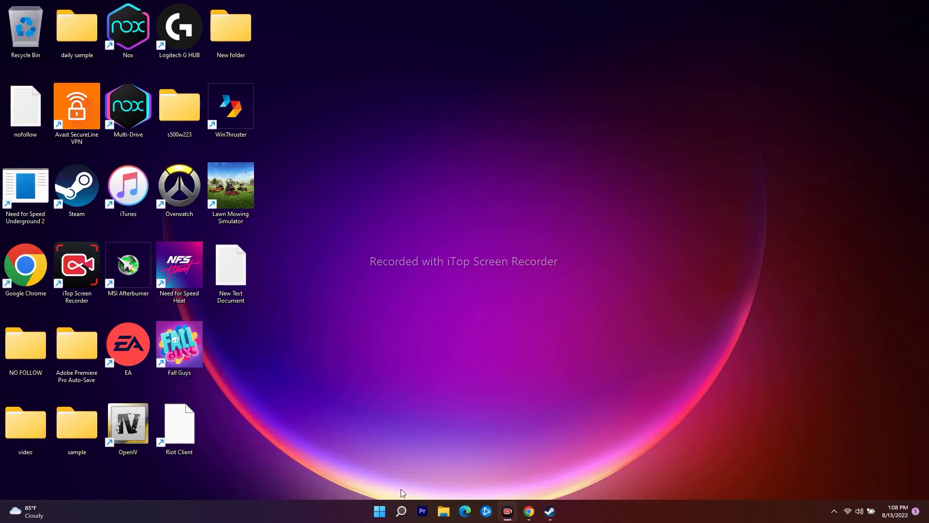
Open Windows Settings to check the Windows Update status and minimize the window
click(401, 511)
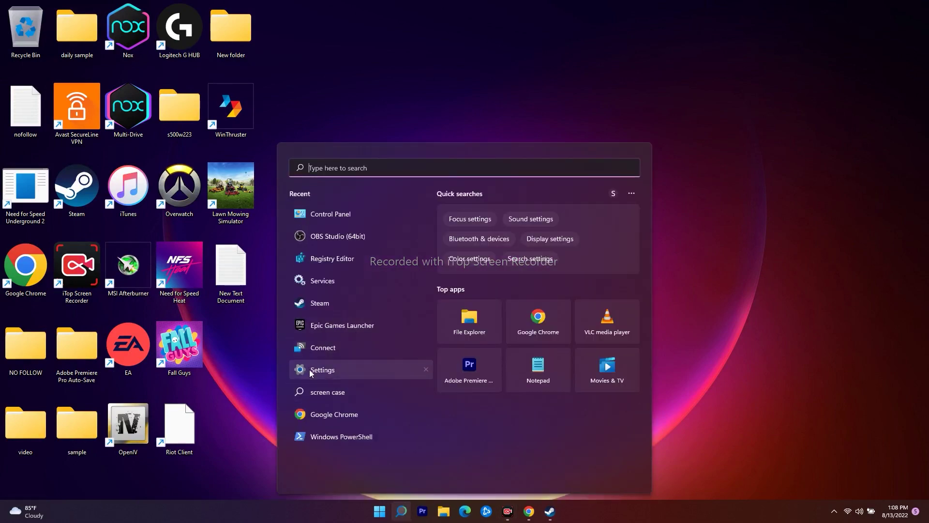
click(309, 370)
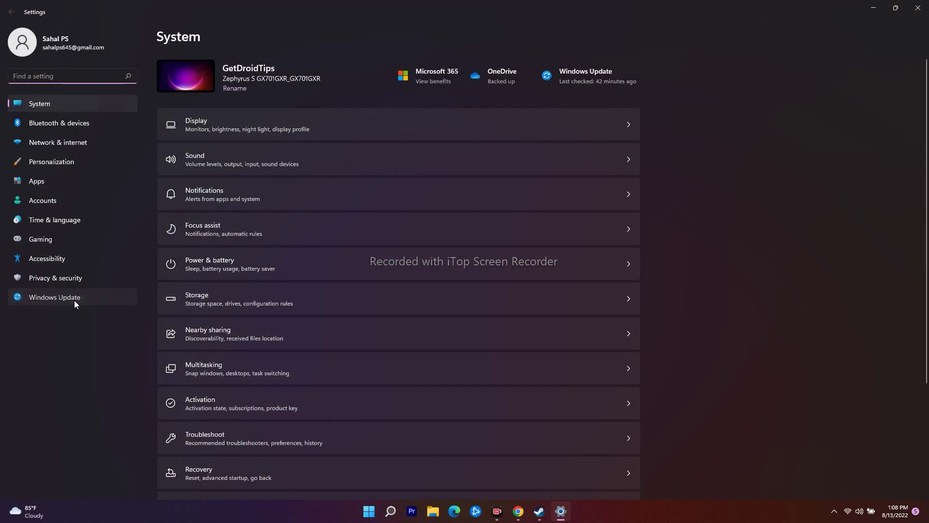
click(74, 300)
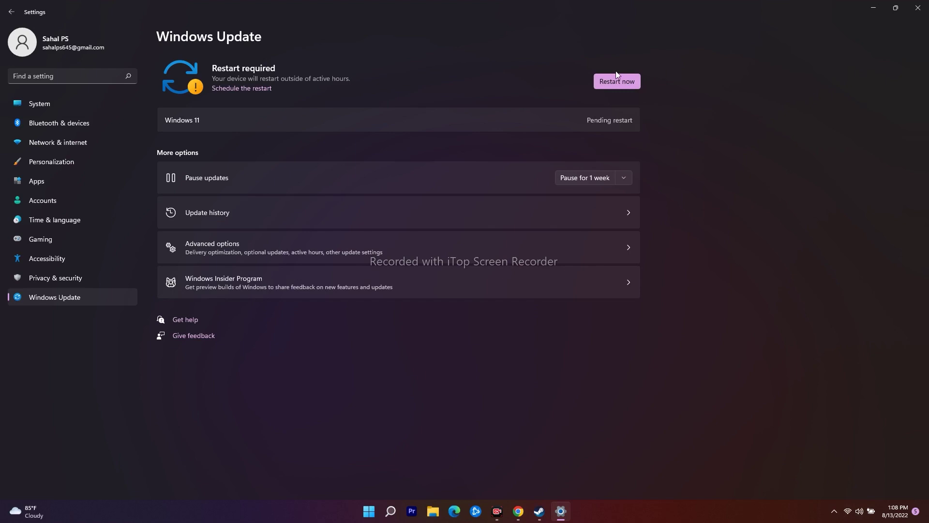
click(874, 8)
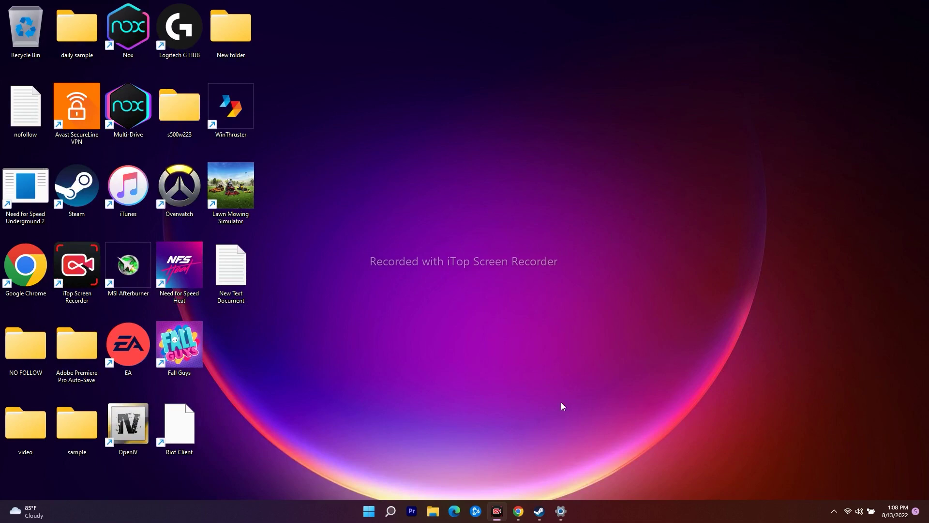
Switch to Chrome and view Microsoft's Download Windows 10 and Download Windows 11 pages
click(518, 511)
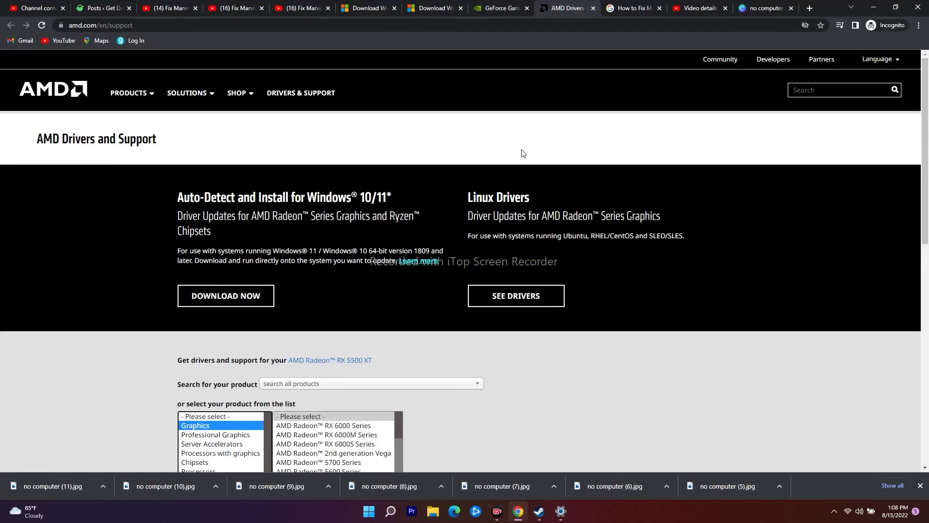
click(370, 9)
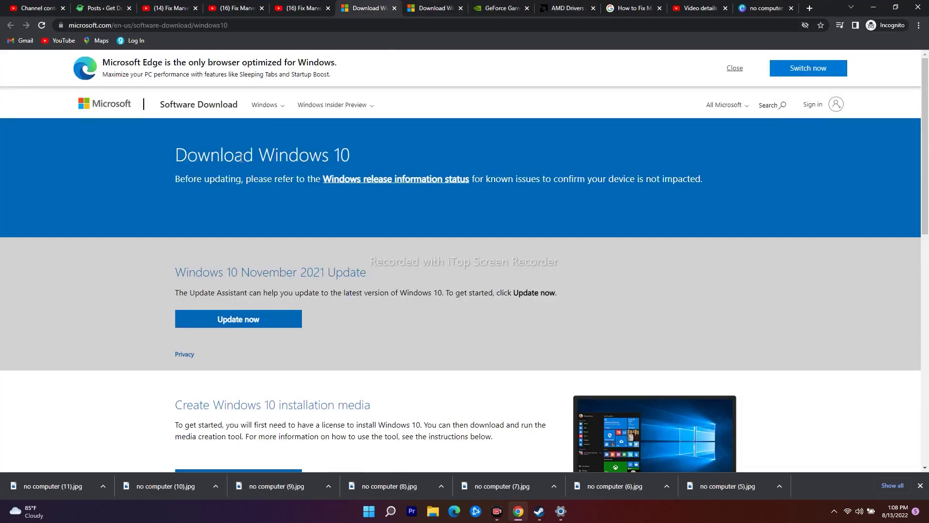
drag(187, 154, 334, 155)
key(ctrl+Tab)
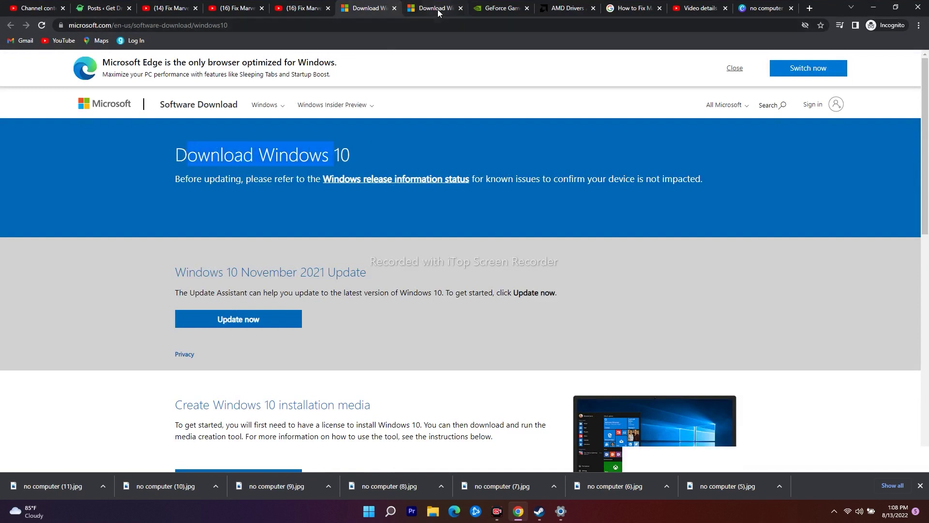
drag(184, 144, 344, 145)
click(393, 145)
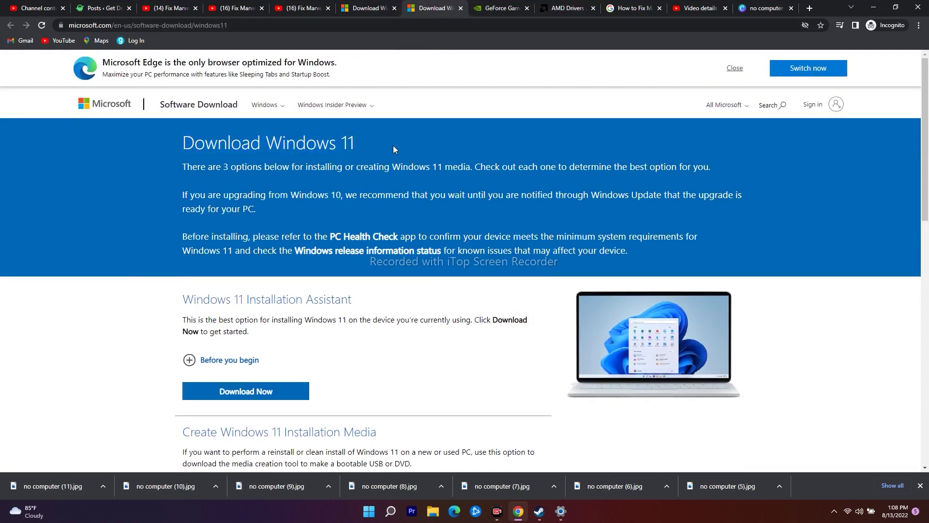
Examine the update and installation media options on Microsoft's Windows 10 page and the download options on its Windows 11 page
click(361, 5)
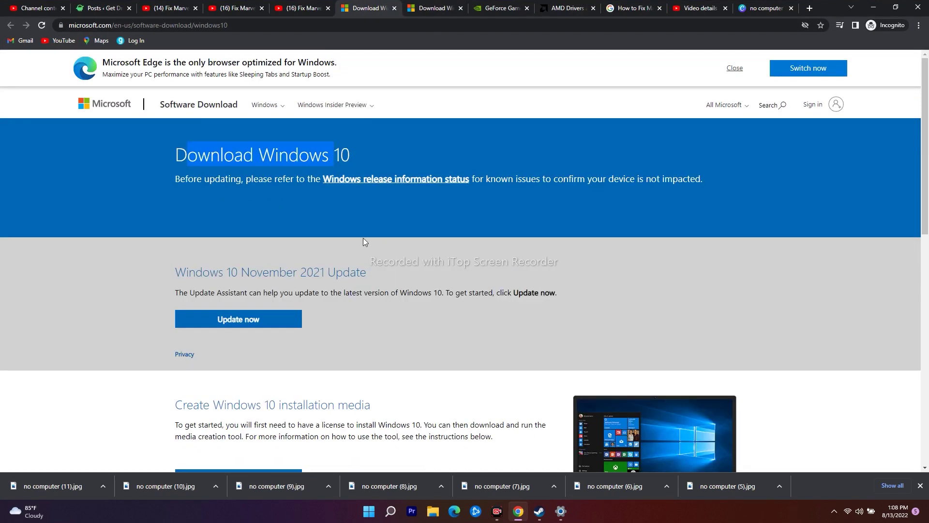
scroll(363, 238, down, 1)
scroll(167, 246, up, 1)
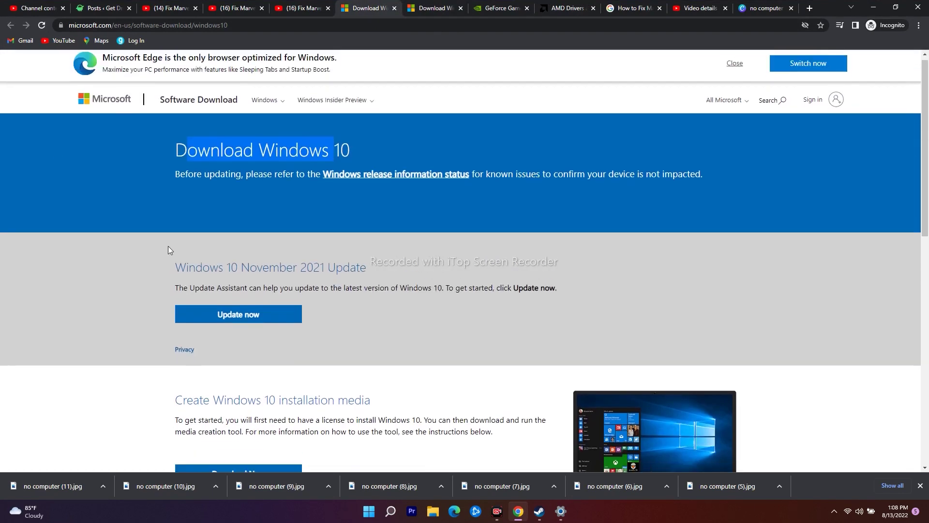
scroll(193, 232, down, 2)
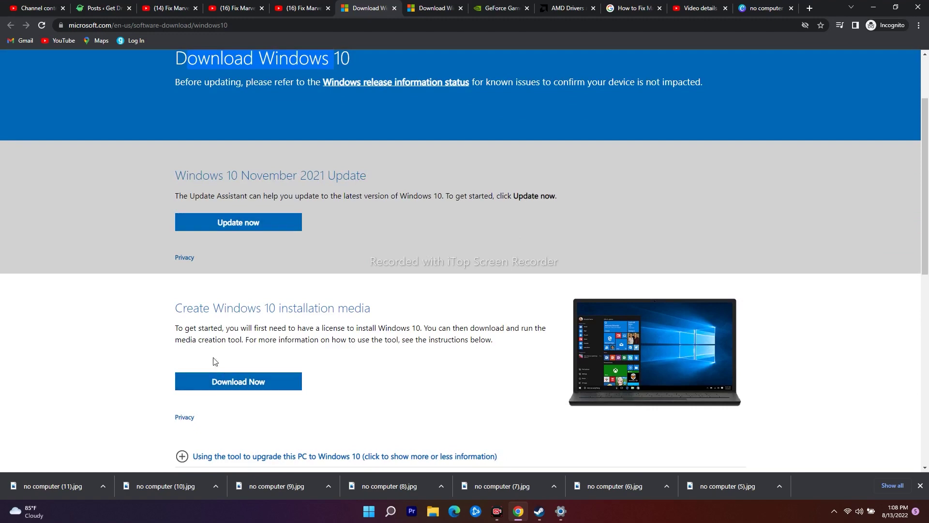
scroll(372, 311, down, 3)
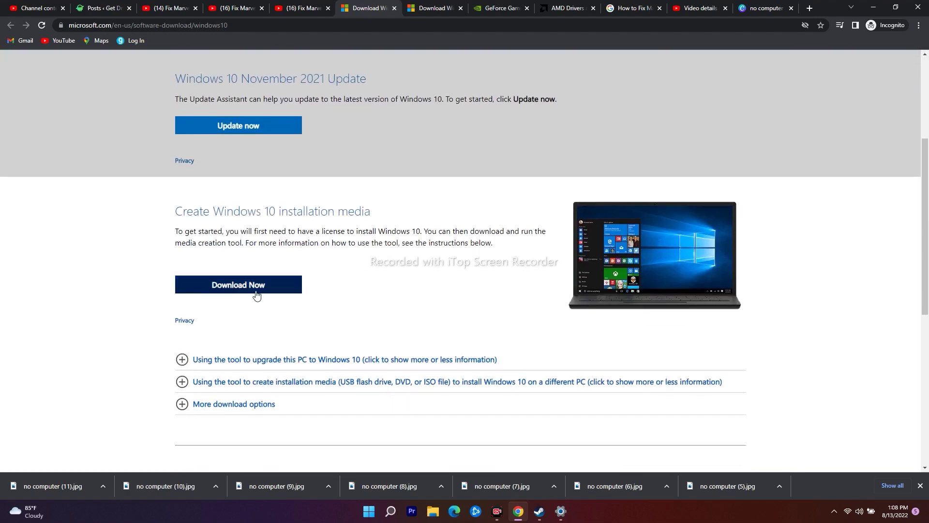
click(427, 6)
scroll(251, 184, down, 4)
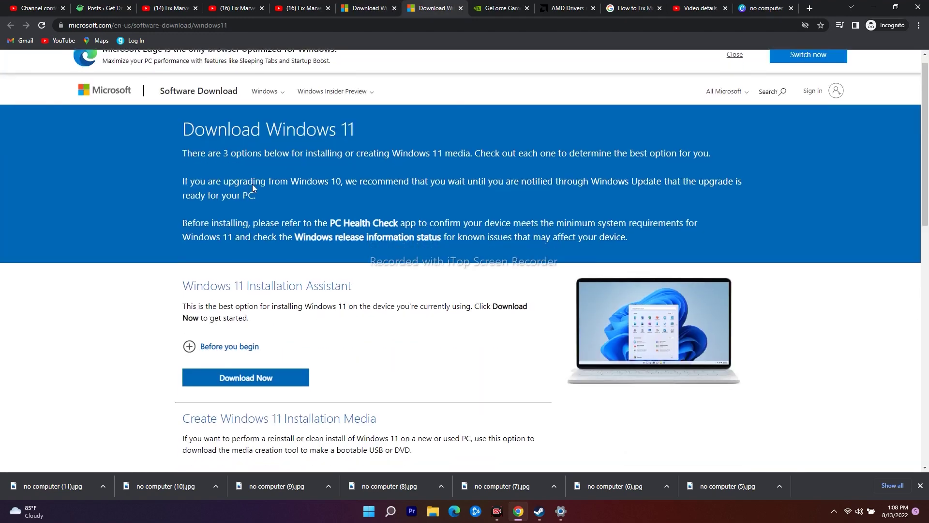
scroll(264, 333, down, 2)
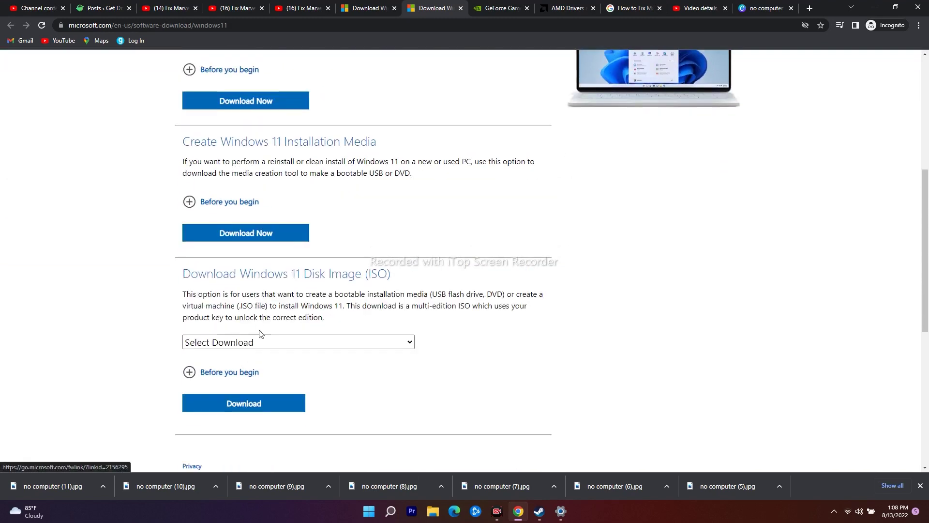
scroll(260, 333, up, 6)
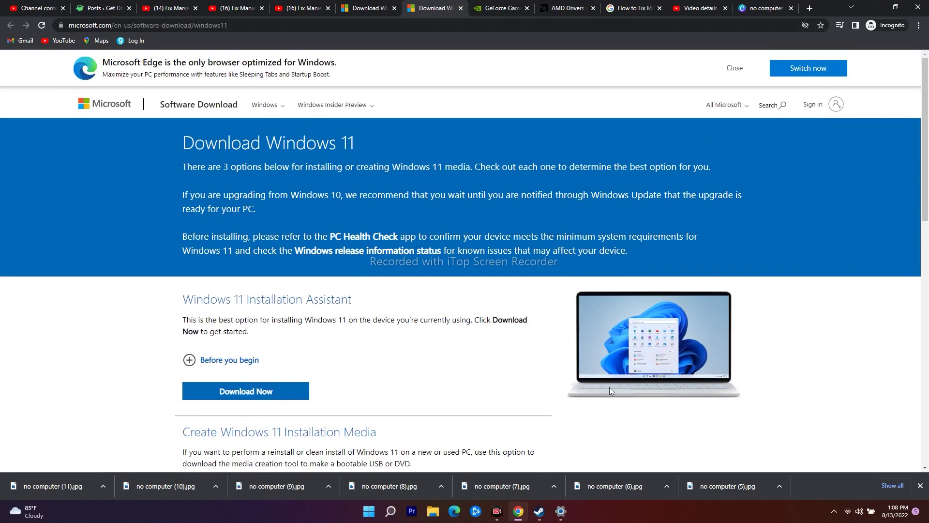
Bring up the Steam store window briefly, return to Chrome and minimize the browser
key(alt+Tab)
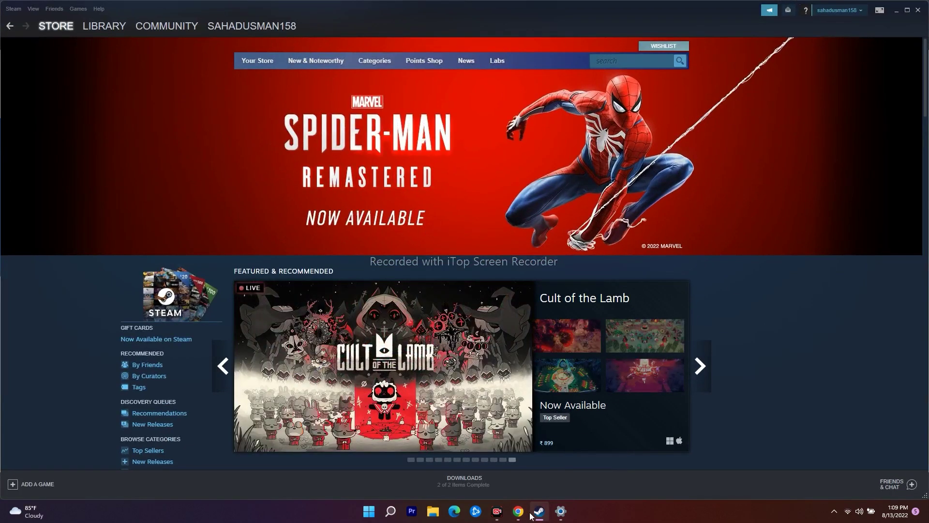
key(alt+Tab)
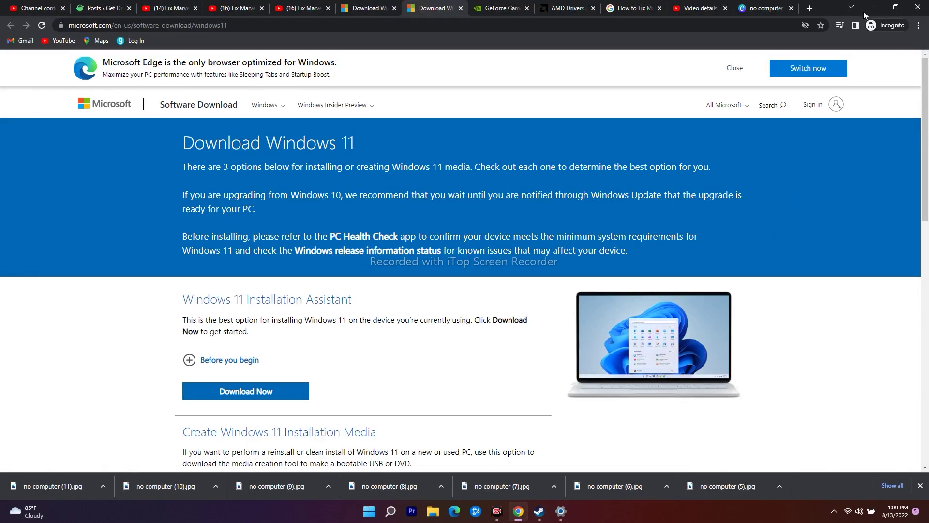
click(876, 8)
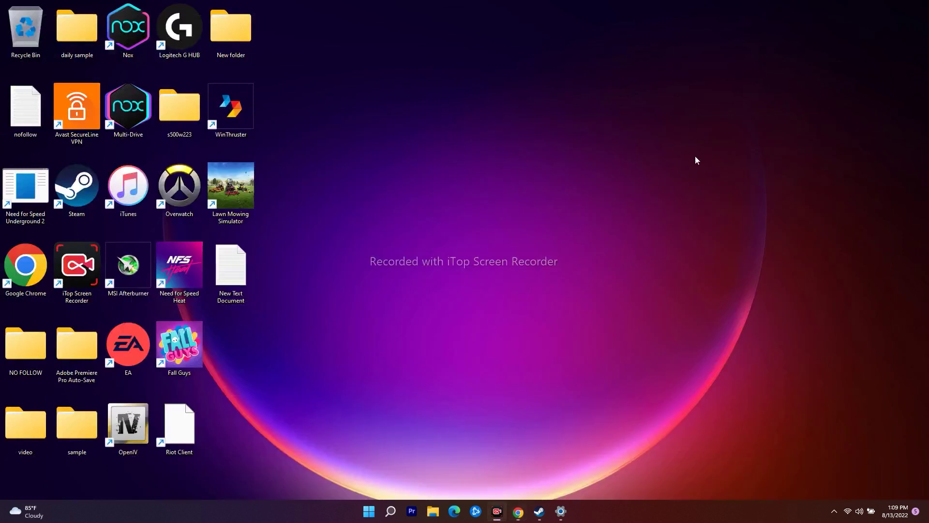
Open Microsoft Store through a Windows search and search the store for "xbox accessory"
click(390, 511)
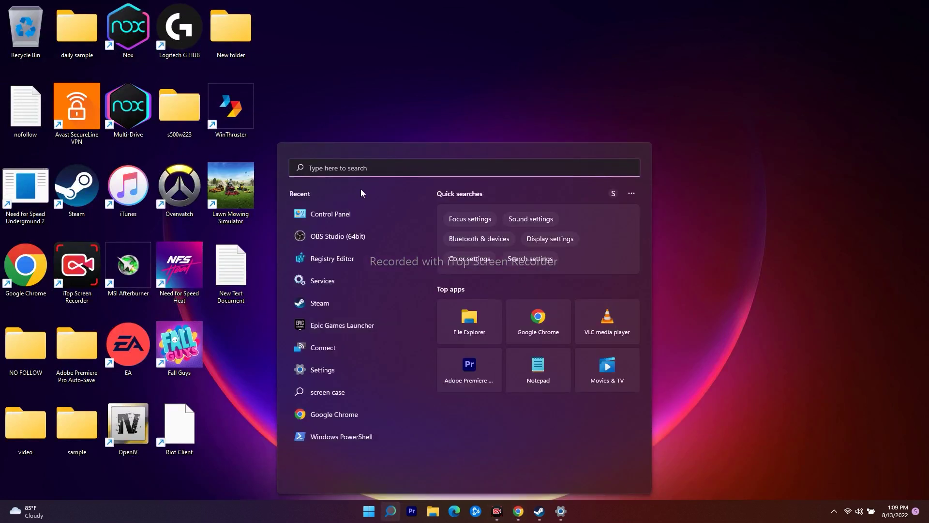
text(micro)
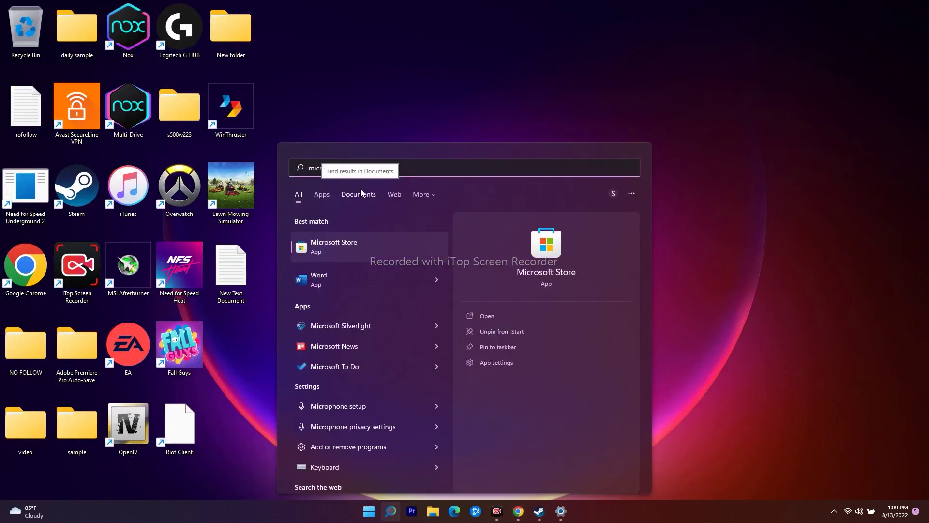
click(395, 260)
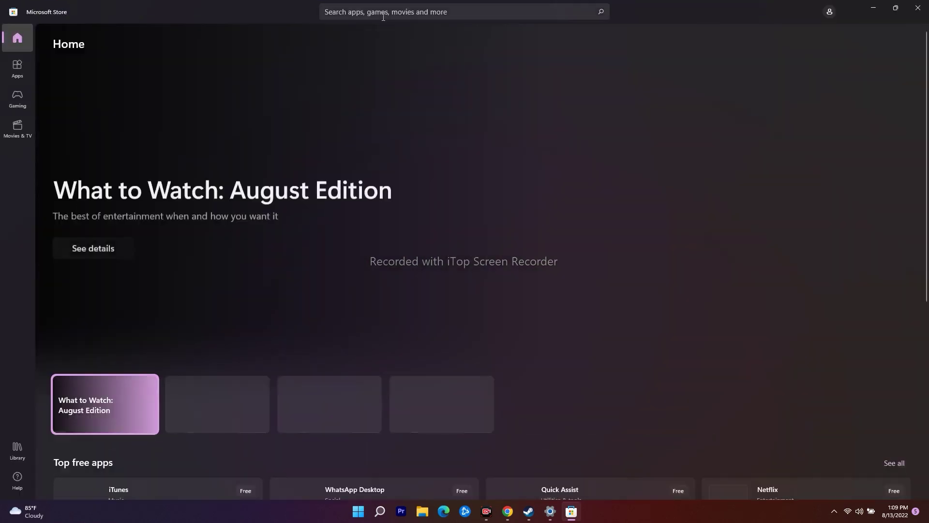
click(383, 15)
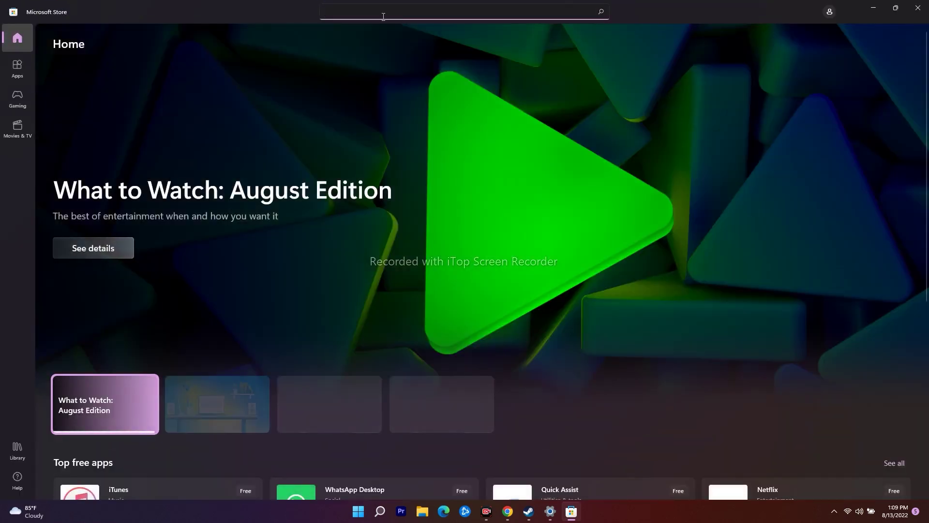
text(xbox acc)
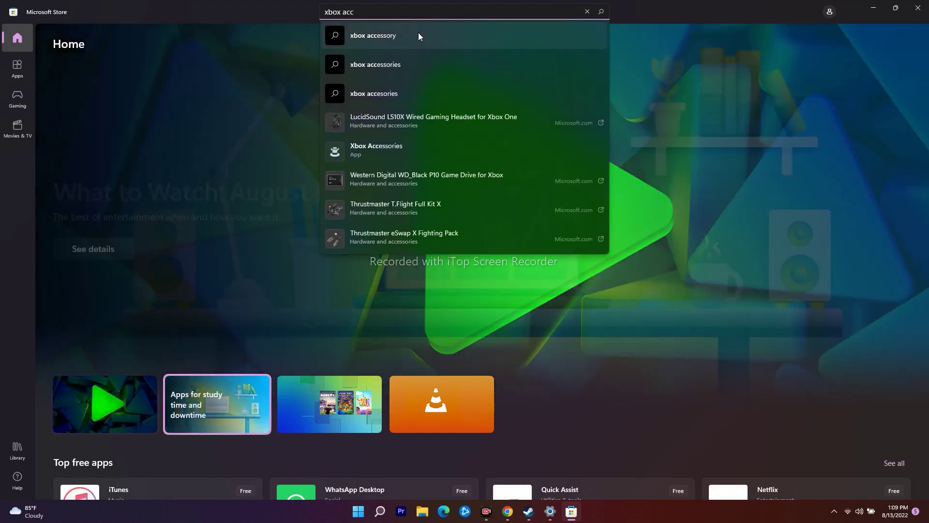
click(418, 36)
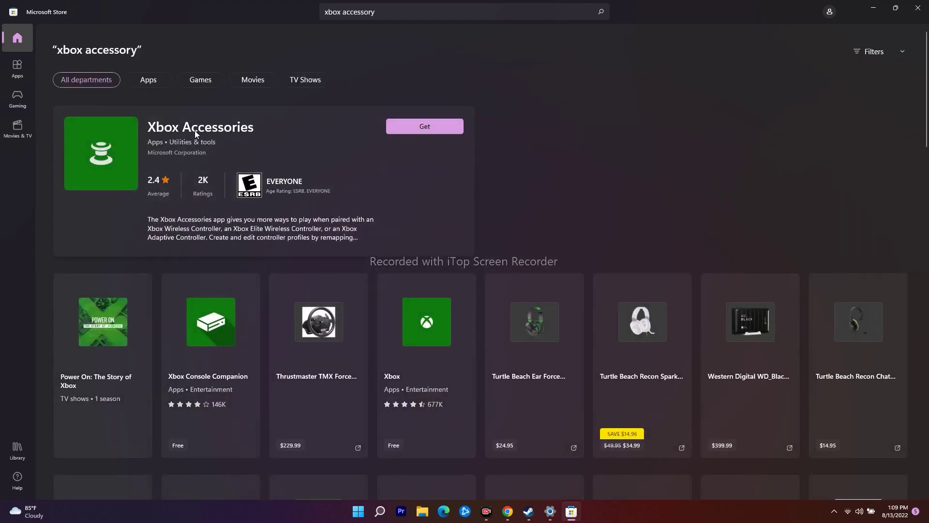
Try to get the Xbox Accessories app, dismiss the account password dialog and minimize Microsoft Store
click(448, 129)
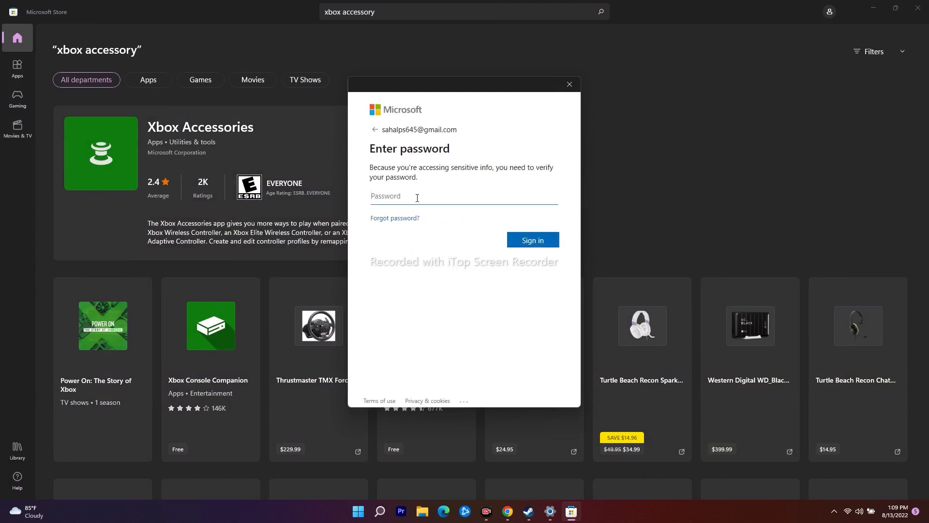
click(570, 84)
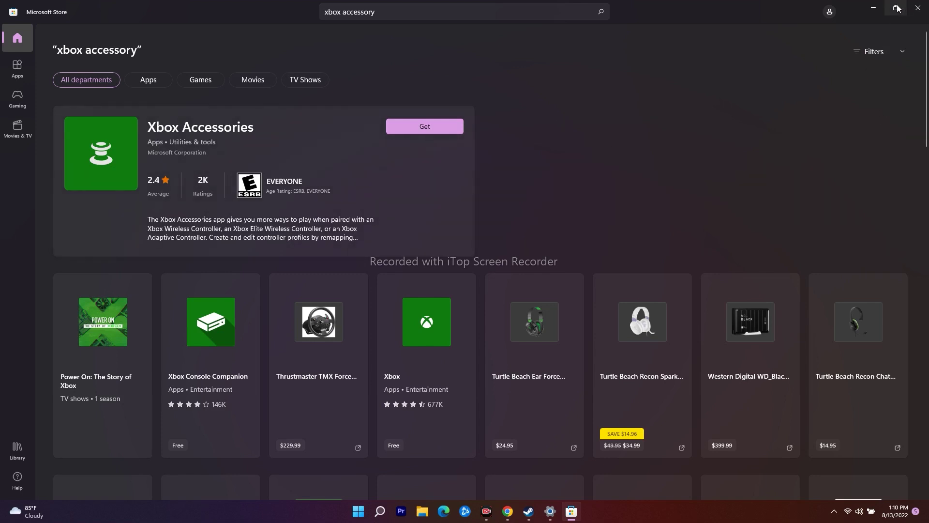
click(873, 8)
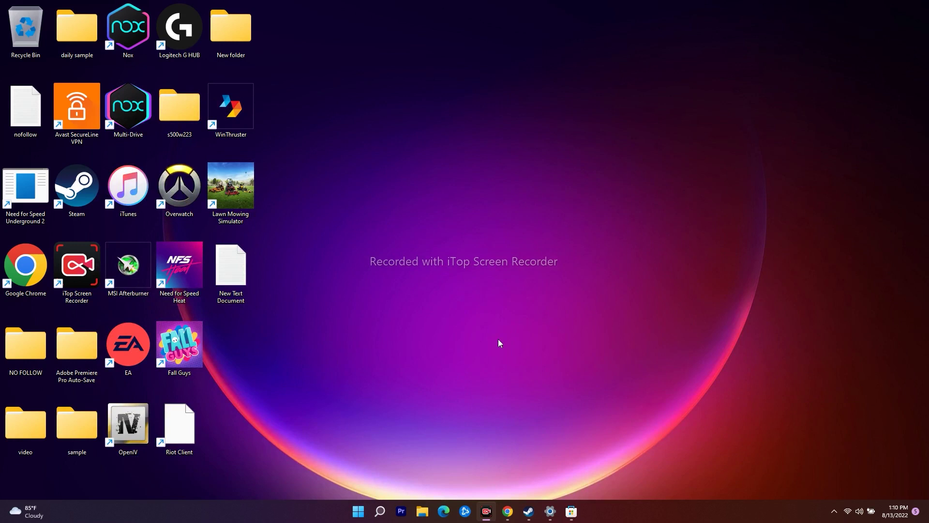
Open Device Manager, view the available actions for the NVIDIA GeForce RTX 2080 display adapter, and close Device Manager
right_click(358, 516)
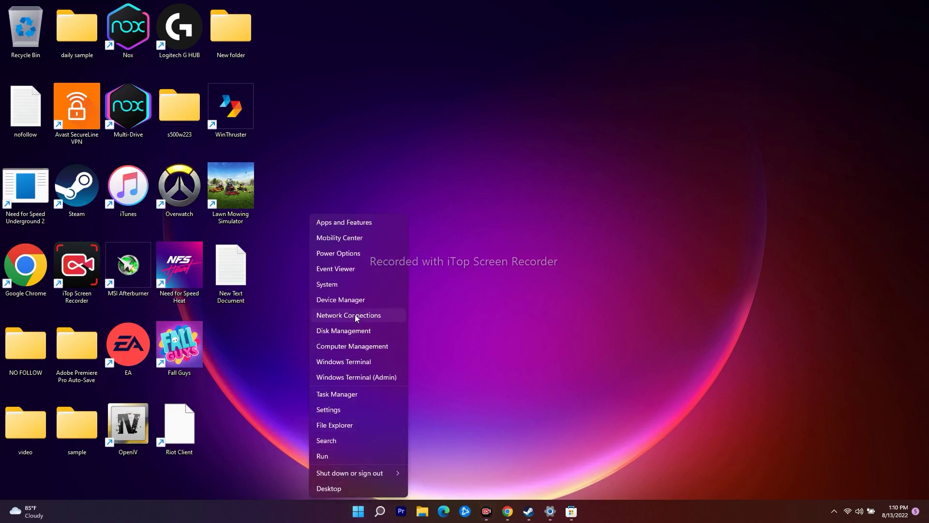
click(363, 299)
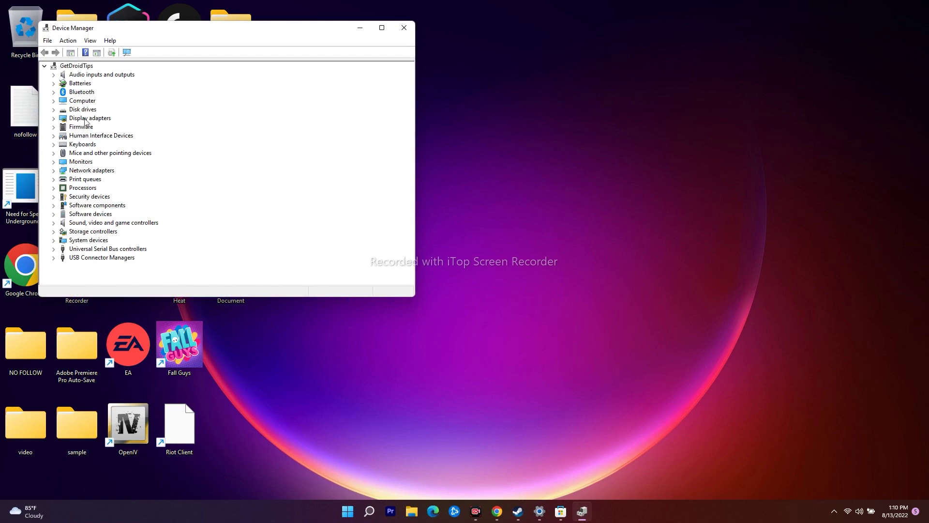
click(54, 119)
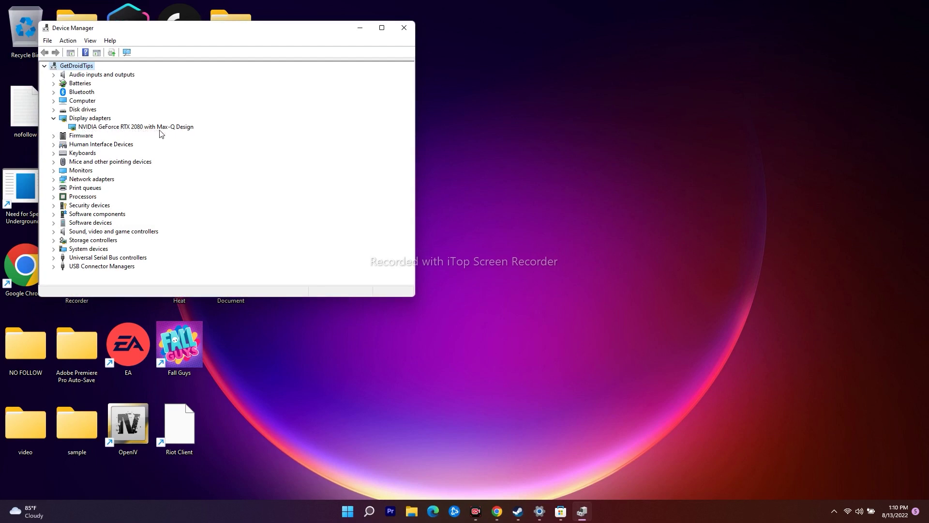
right_click(184, 129)
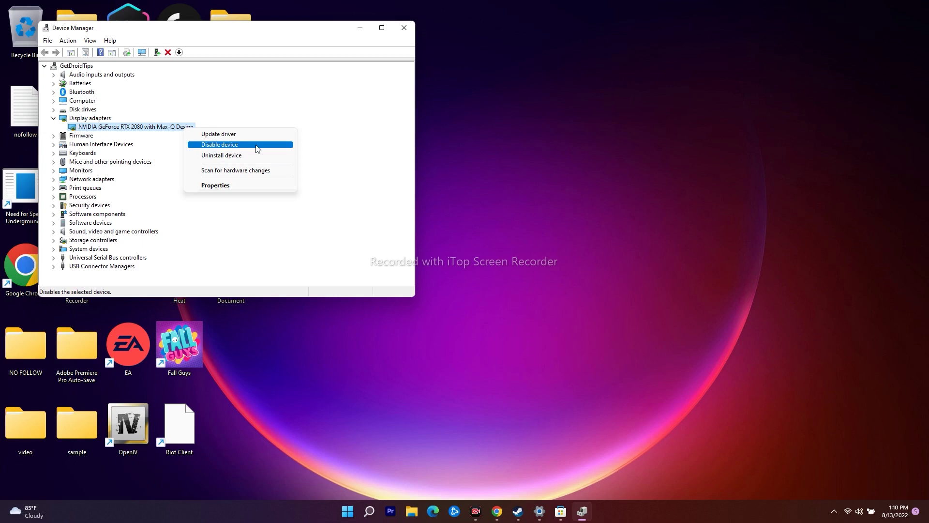
click(305, 120)
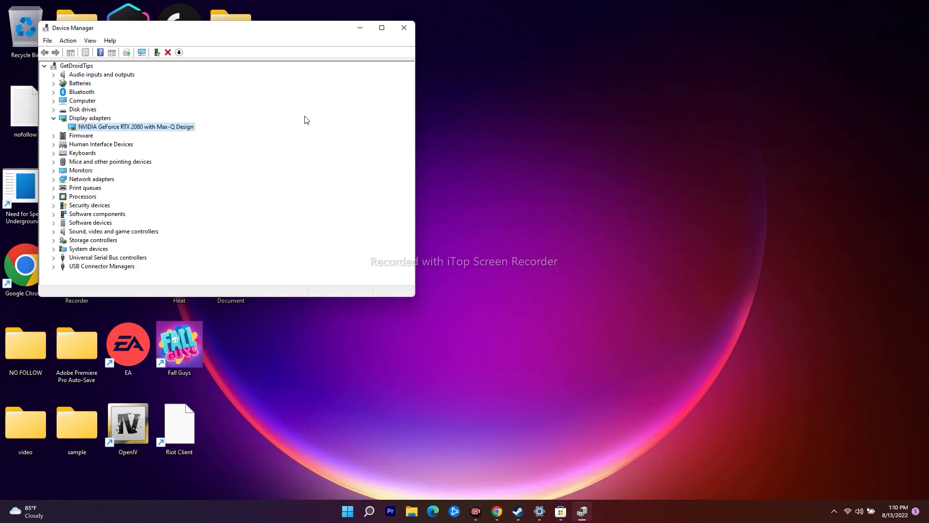
click(404, 27)
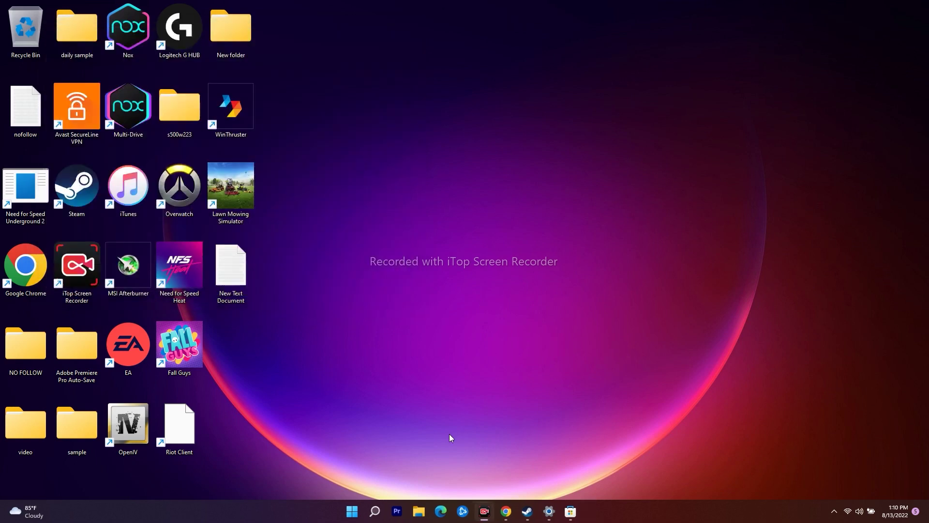
click(529, 518)
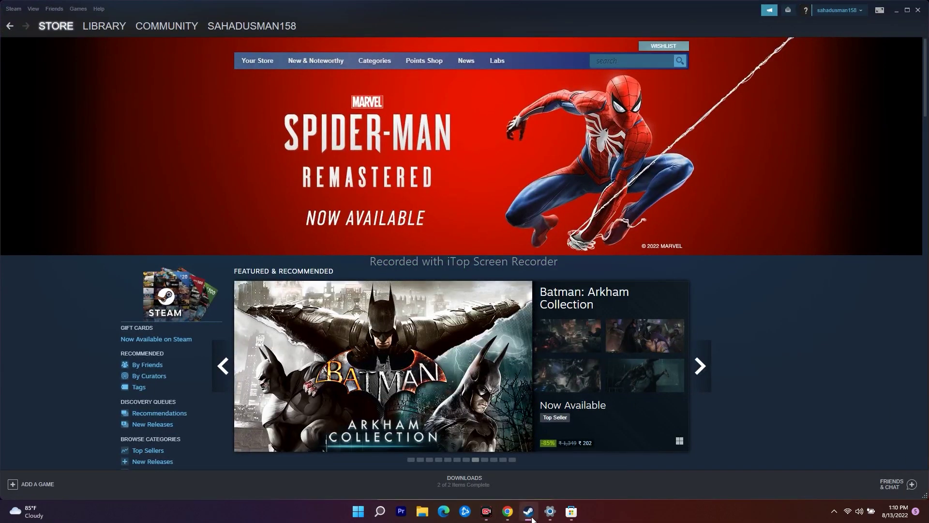
click(531, 517)
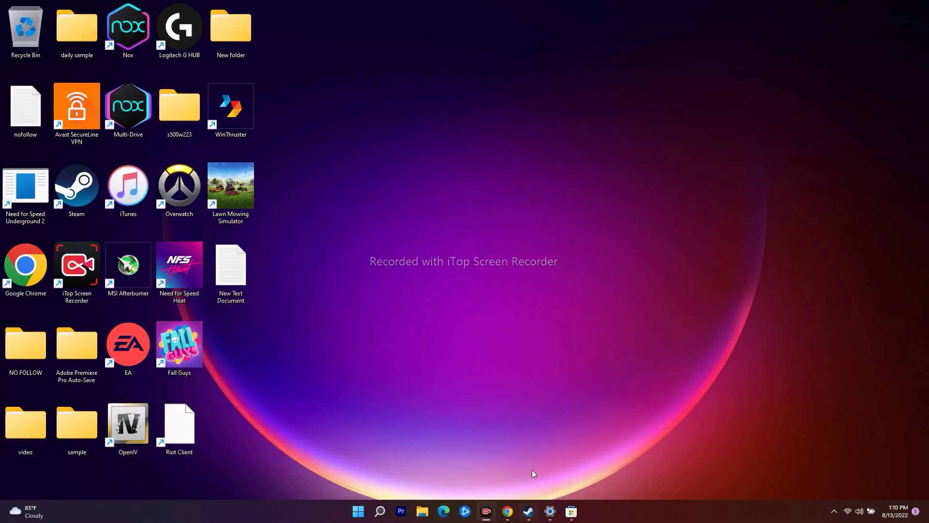
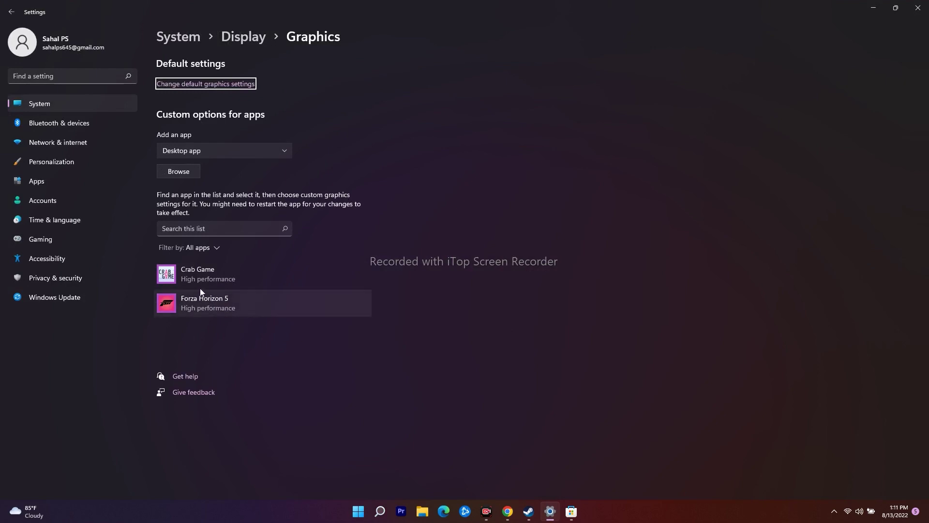
Try to add the ForzaHorizon5 application from Steam's steamapps\common\ForzaHorizon5 folder to the custom graphics options in Windows Settings
click(179, 171)
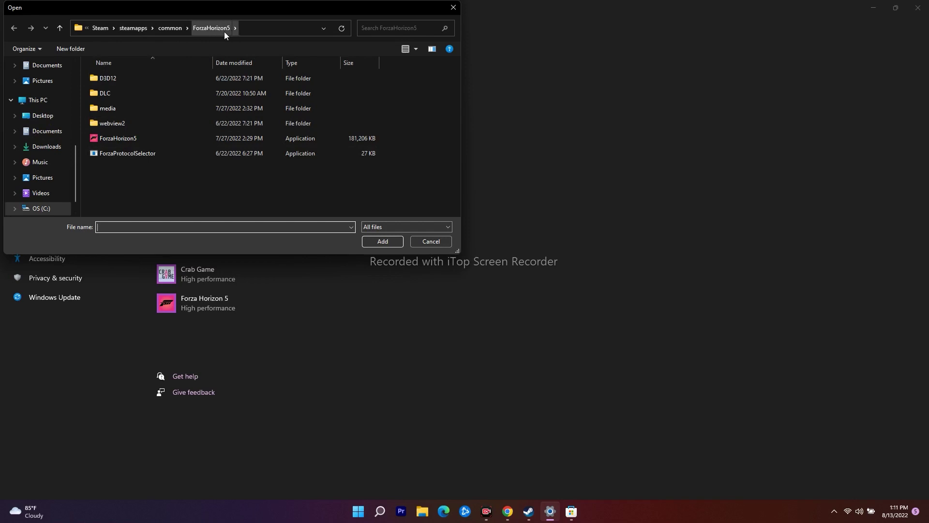
click(60, 27)
double_click(150, 108)
click(60, 27)
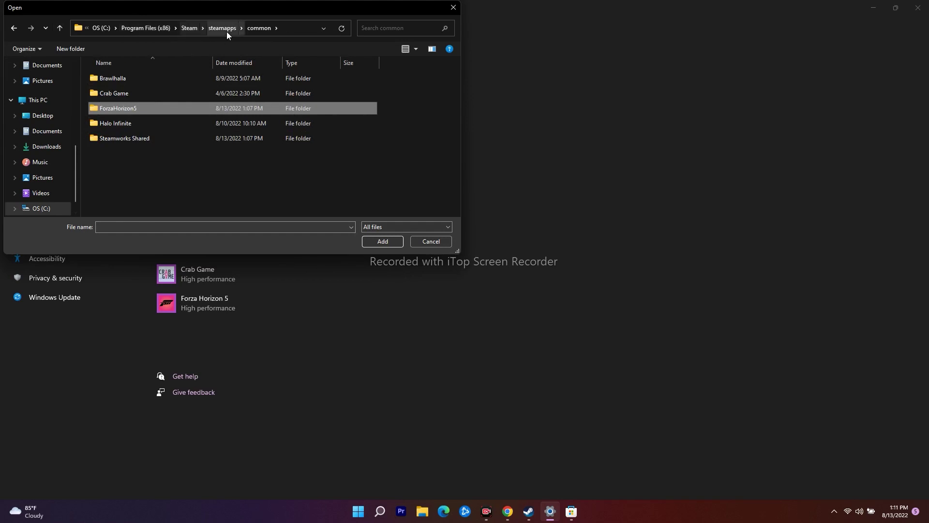
double_click(107, 113)
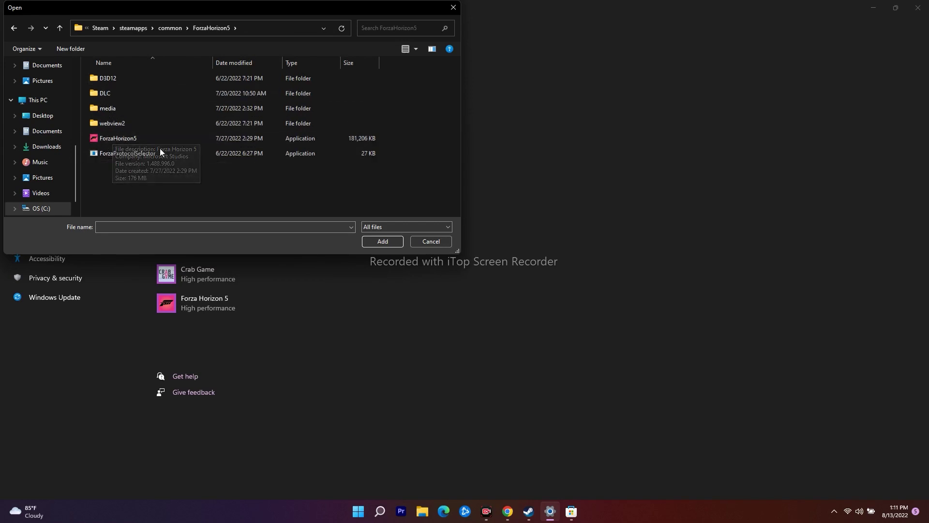
click(129, 140)
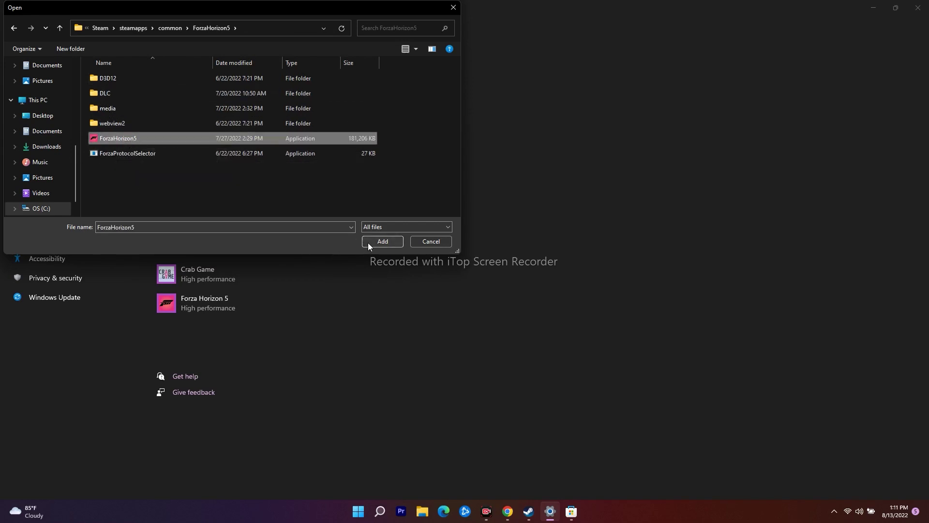
click(368, 242)
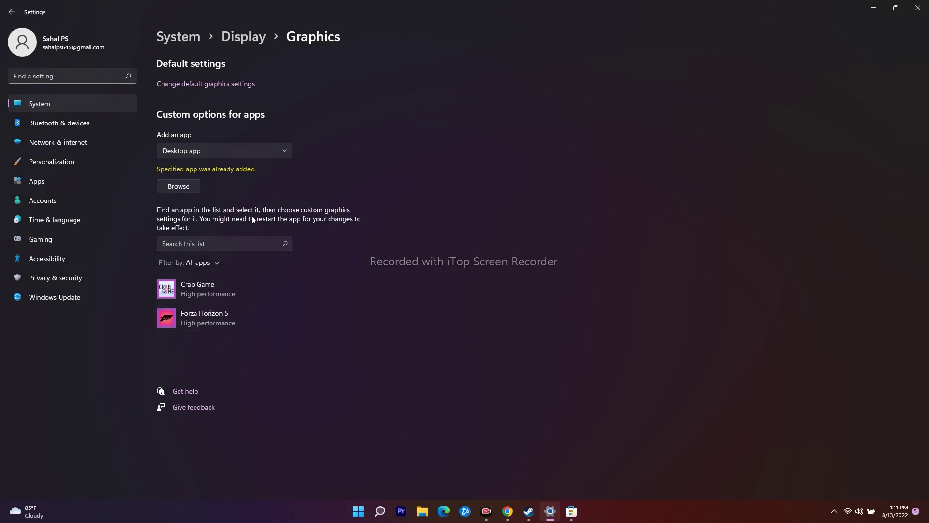
Save the High performance graphics preference for Forza Horizon 5 and close Windows Settings
click(278, 315)
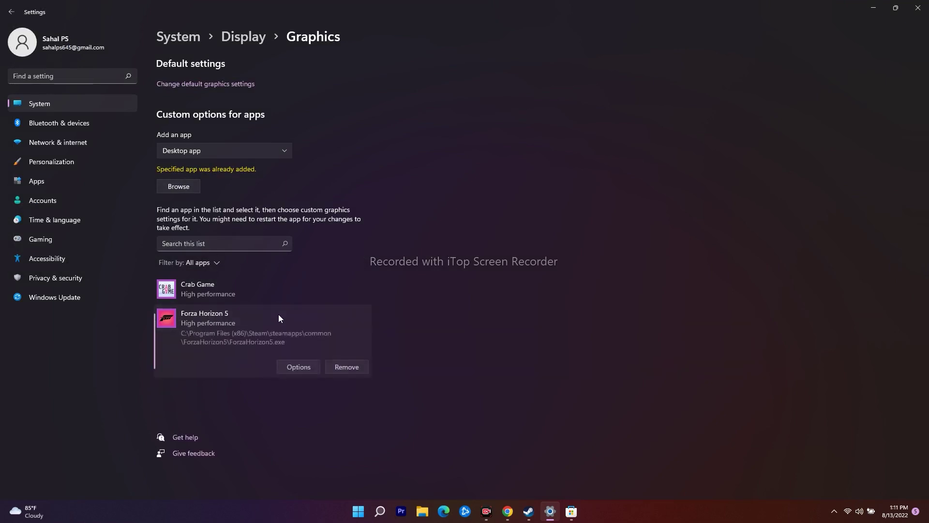
click(293, 366)
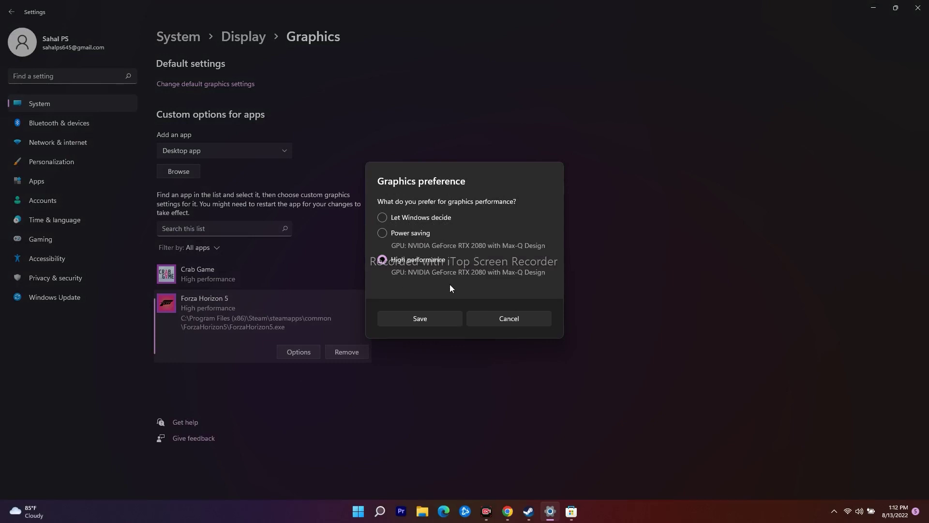
click(431, 318)
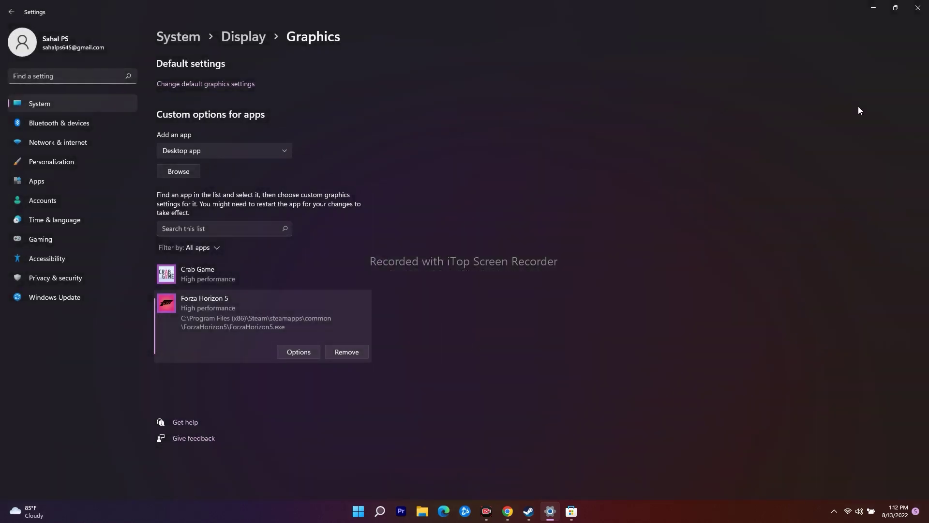
click(918, 8)
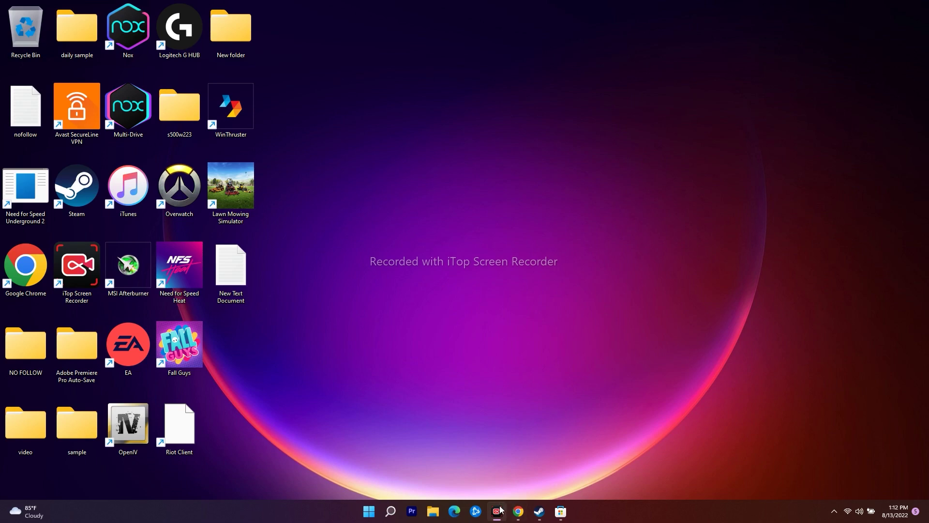
Switch to Steam and open the installation folder of Forza Horizon 5 from the game's local files properties
click(539, 511)
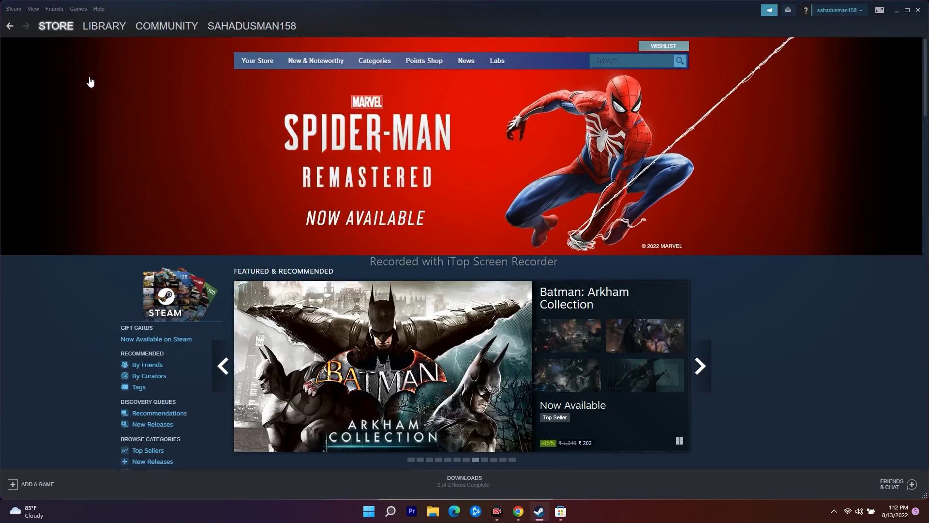
click(104, 25)
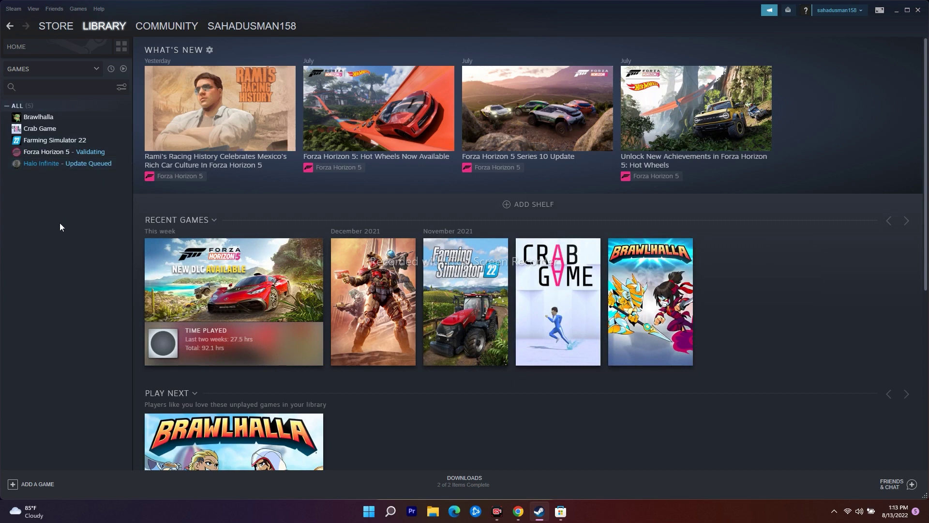
right_click(68, 152)
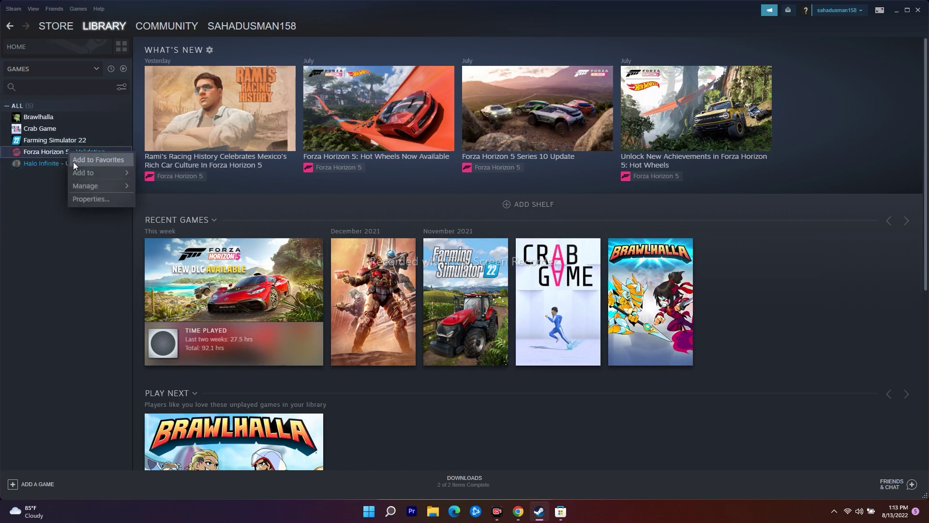
click(83, 198)
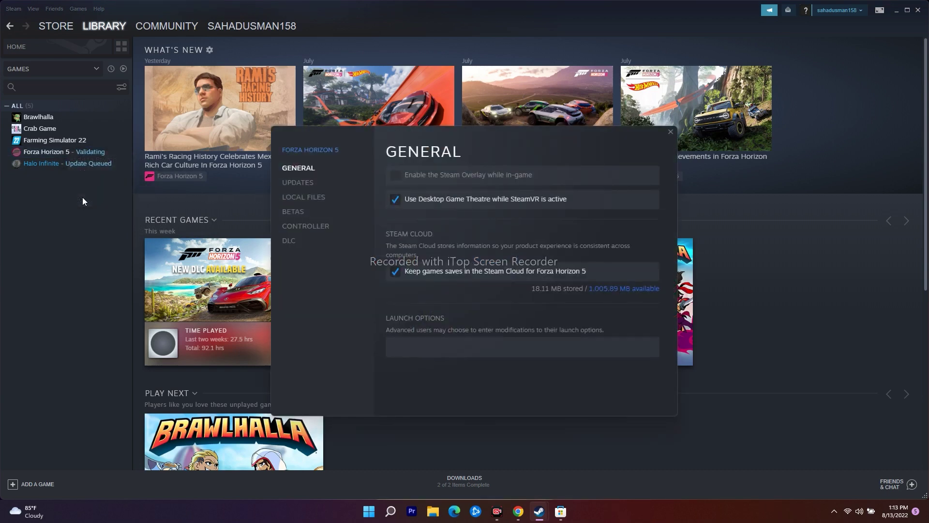
click(304, 197)
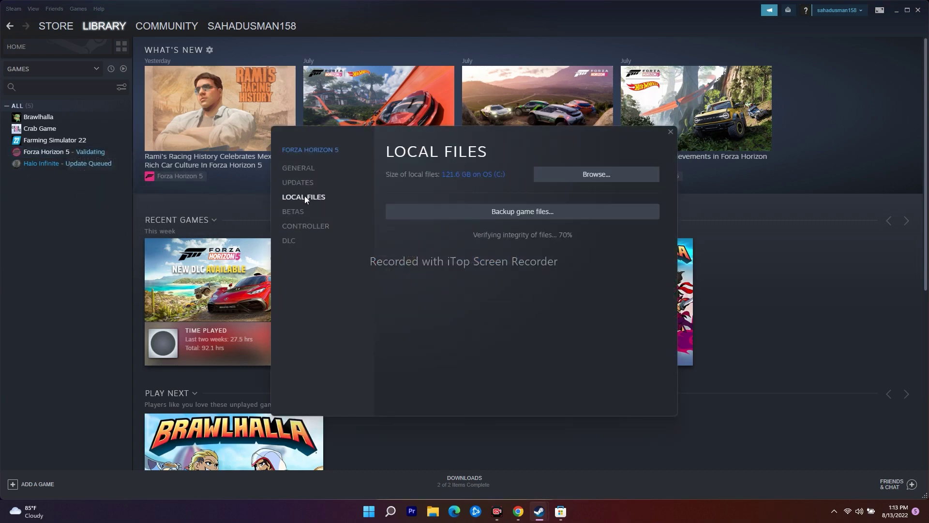
click(595, 174)
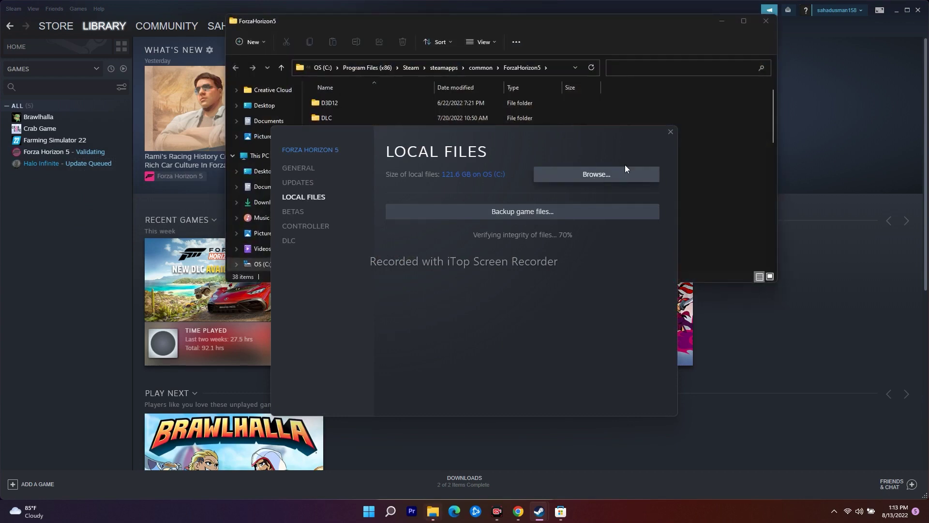
click(670, 131)
click(670, 132)
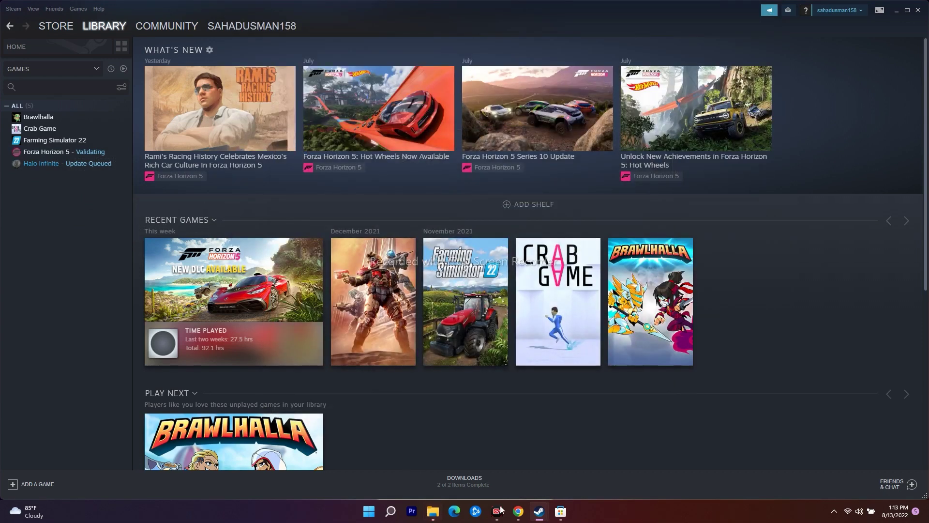
click(434, 512)
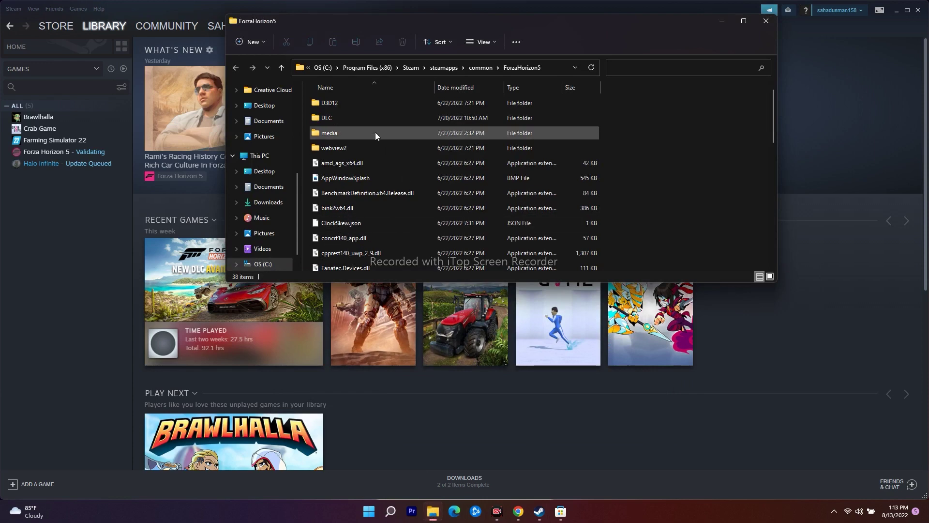
scroll(529, 173, down, 8)
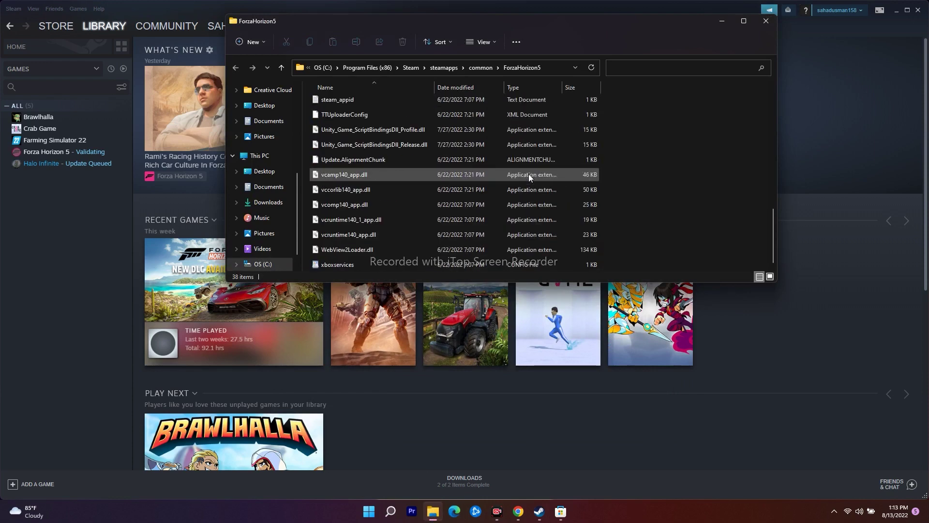
scroll(529, 173, up, 8)
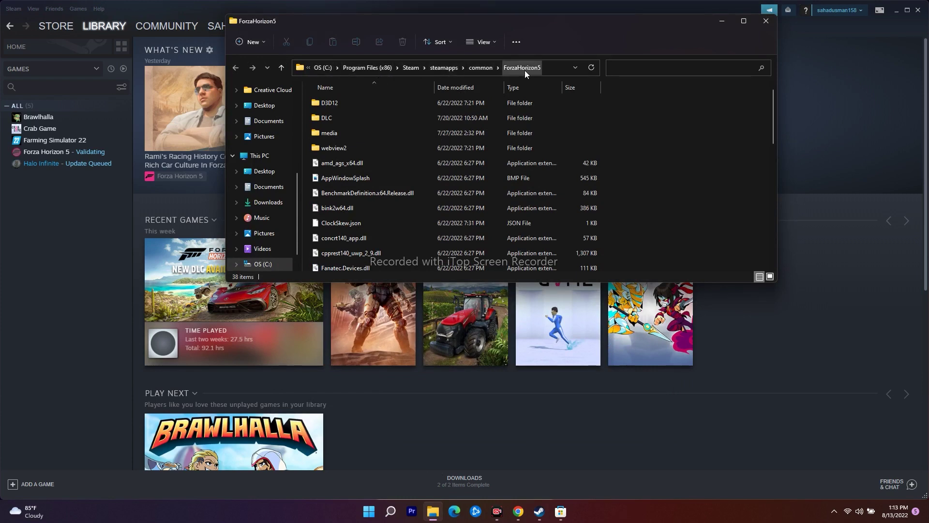
scroll(528, 168, down, 4)
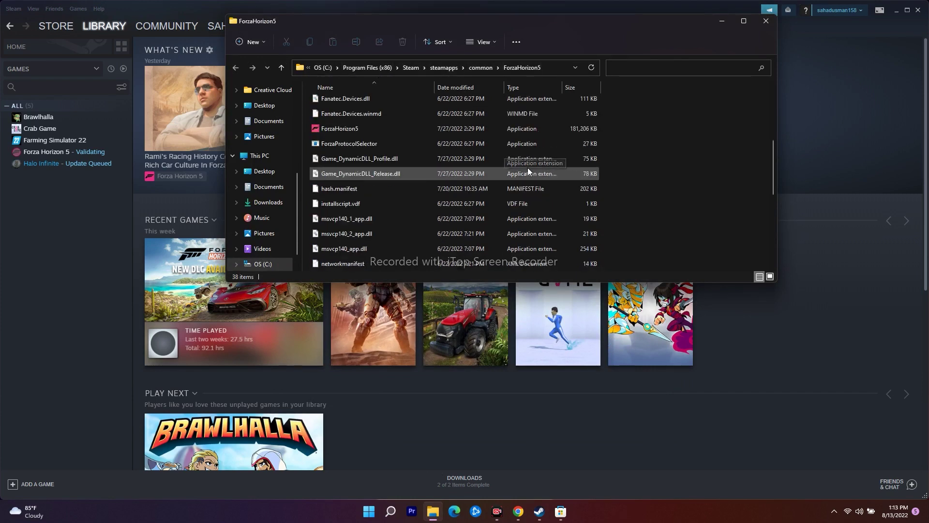
right_click(365, 128)
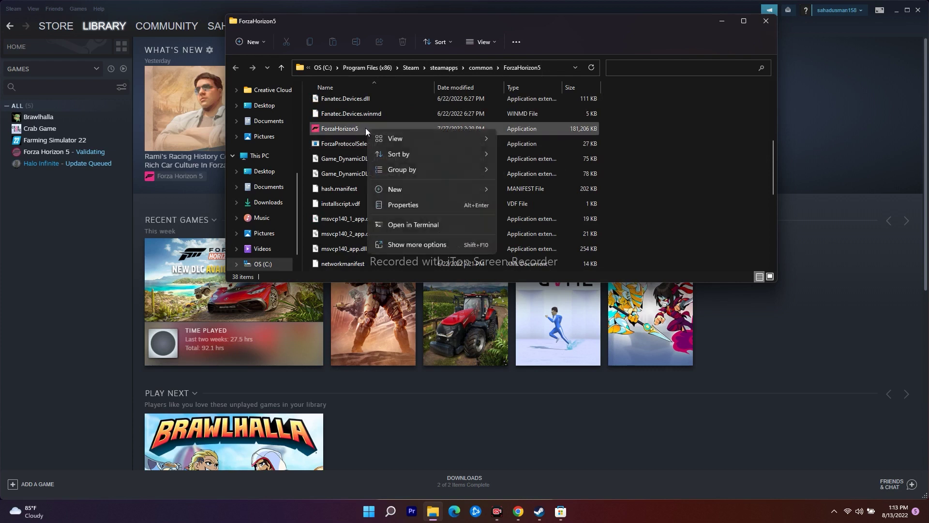
click(408, 244)
click(439, 373)
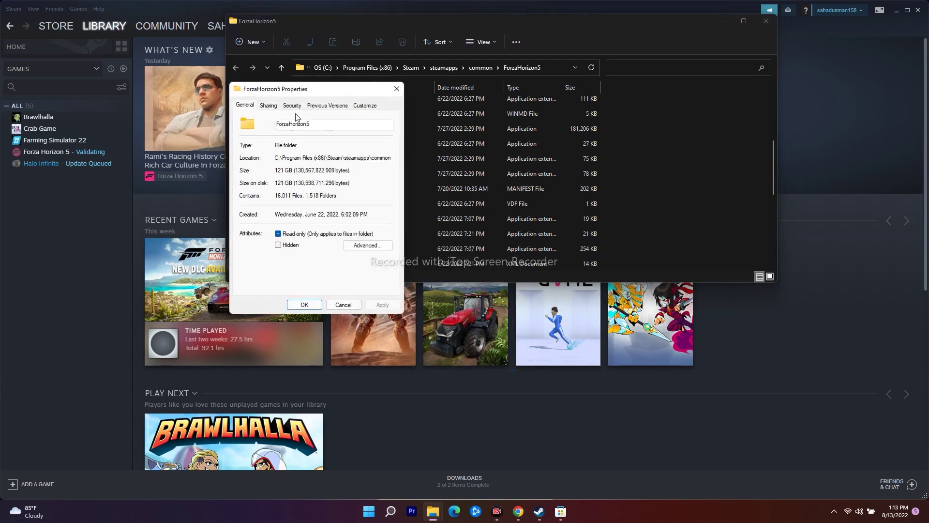
click(397, 88)
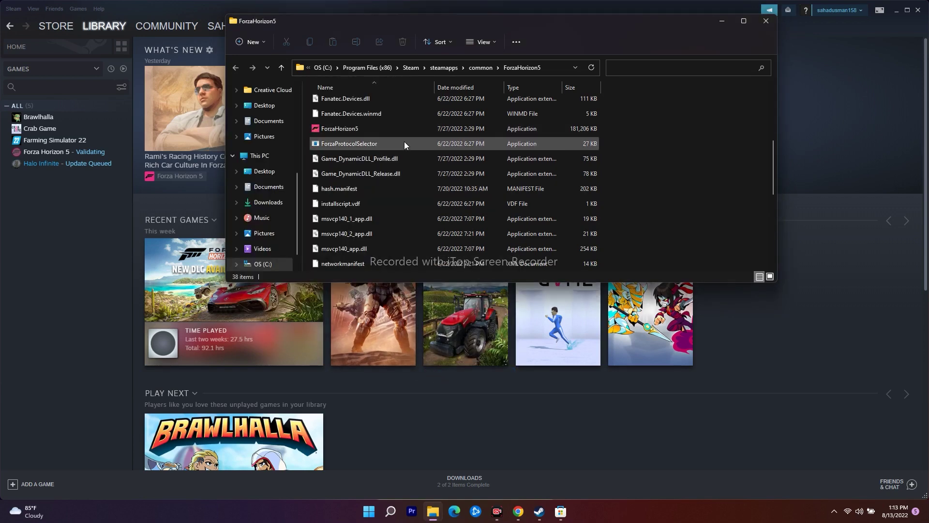
Open the compatibility settings of the ForzaHorizon5 application file in the game folder
scroll(405, 143, up, 4)
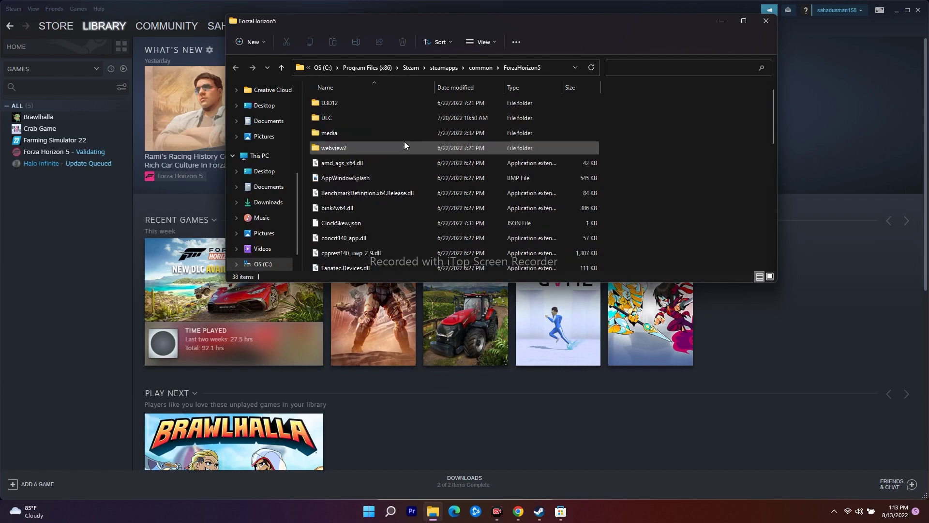
scroll(405, 141, down, 4)
click(364, 130)
right_click(364, 129)
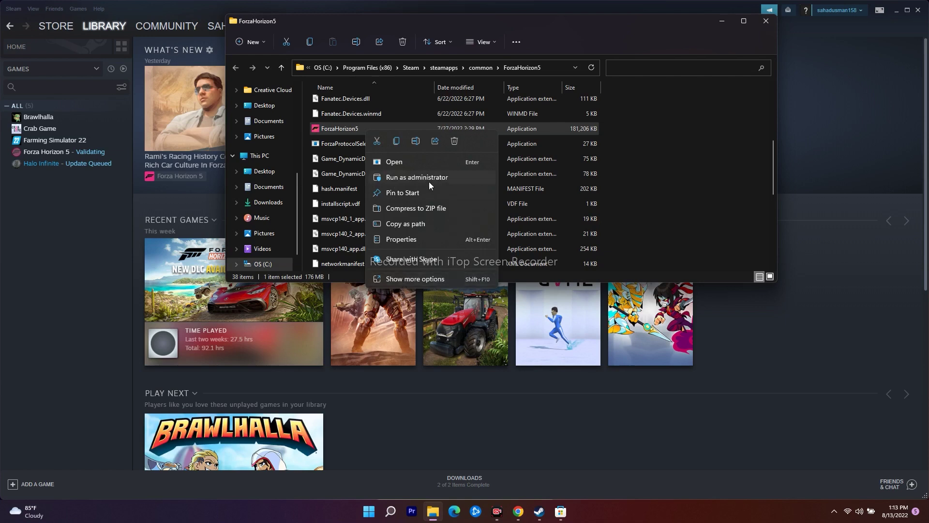
click(388, 279)
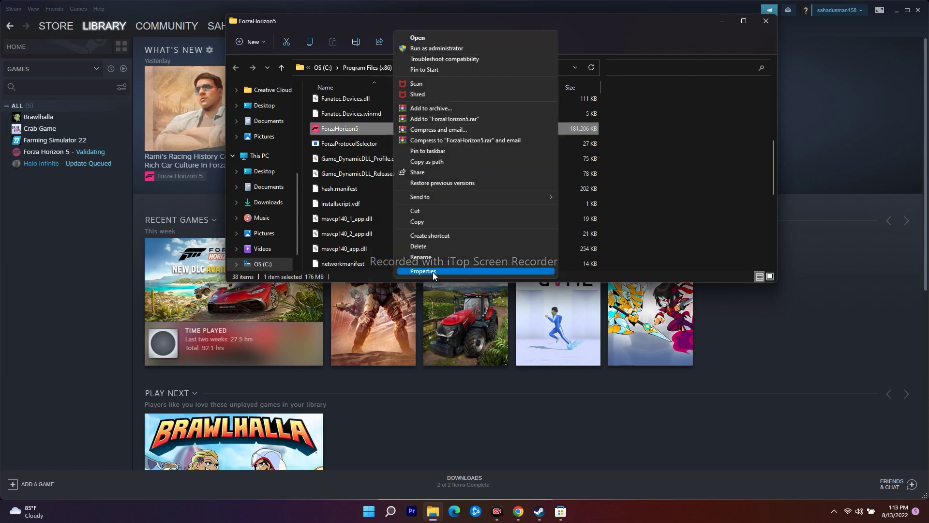
click(432, 272)
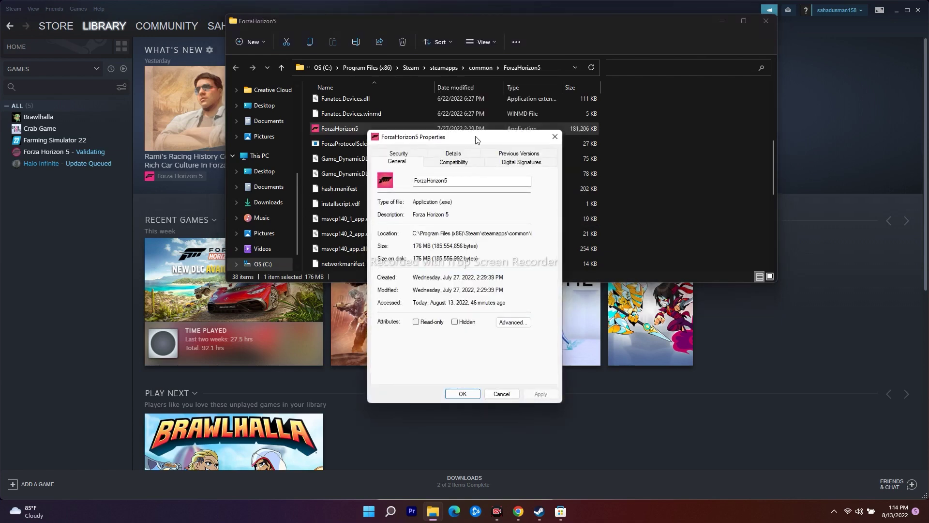
drag(476, 140, 631, 91)
click(610, 113)
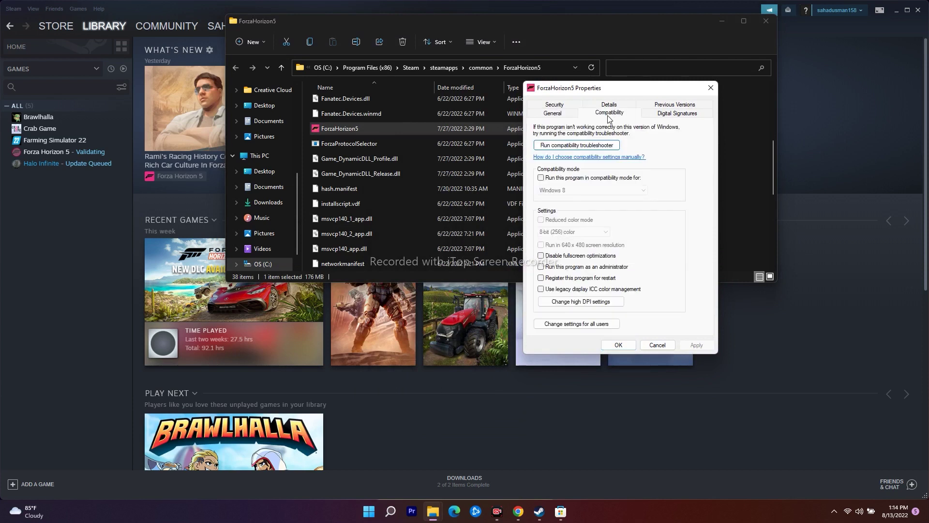
Try the Disable fullscreen optimizations option for ForzaHorizon5, and close the properties without applying, along with the game folder
click(542, 256)
click(540, 256)
click(555, 259)
click(613, 257)
click(711, 88)
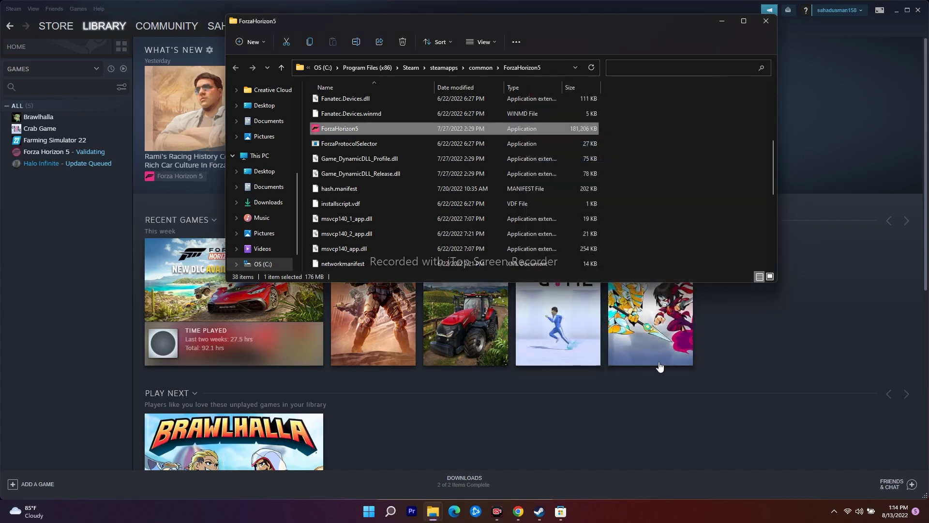
click(768, 24)
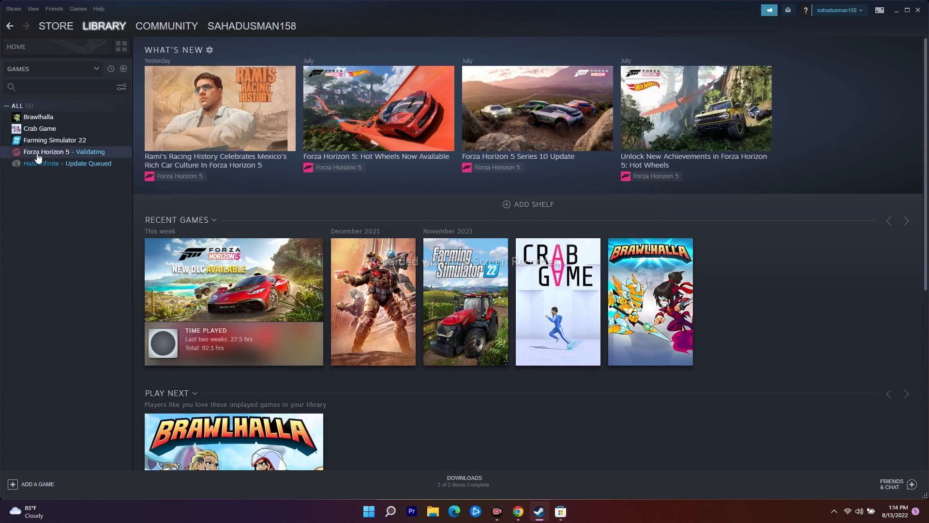
Try the launch option -dx11 in Forza Horizon 5's Steam properties, clear it, and minimize Steam
right_click(96, 153)
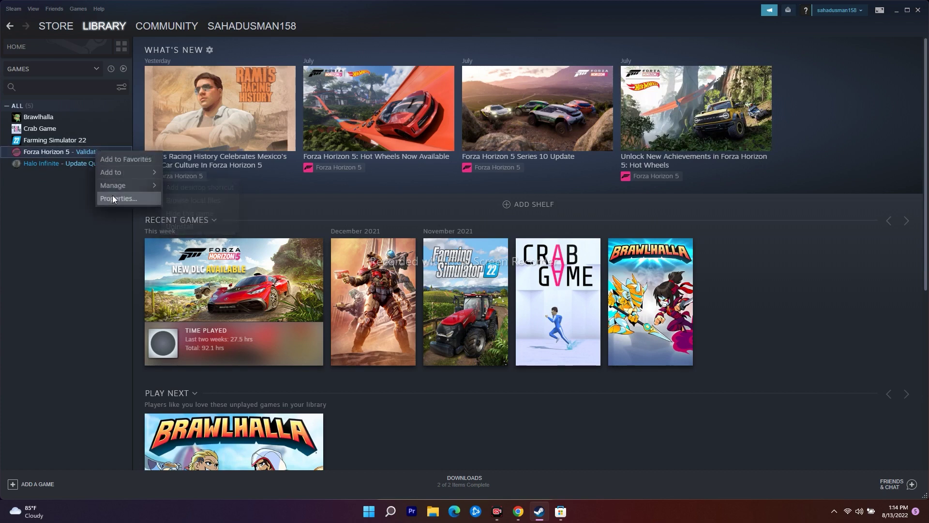
click(112, 196)
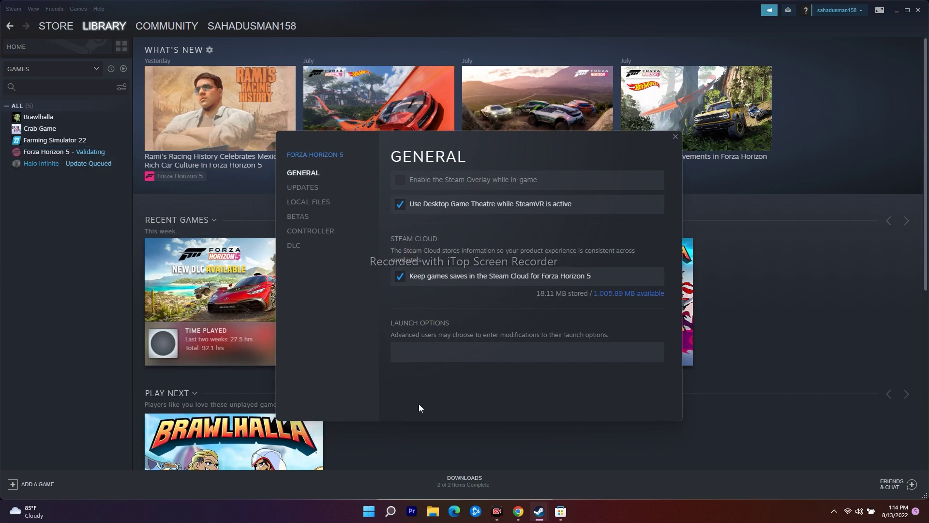
click(430, 356)
text(-dx11)
drag(413, 352, 393, 354)
key(BackSpace)
click(676, 137)
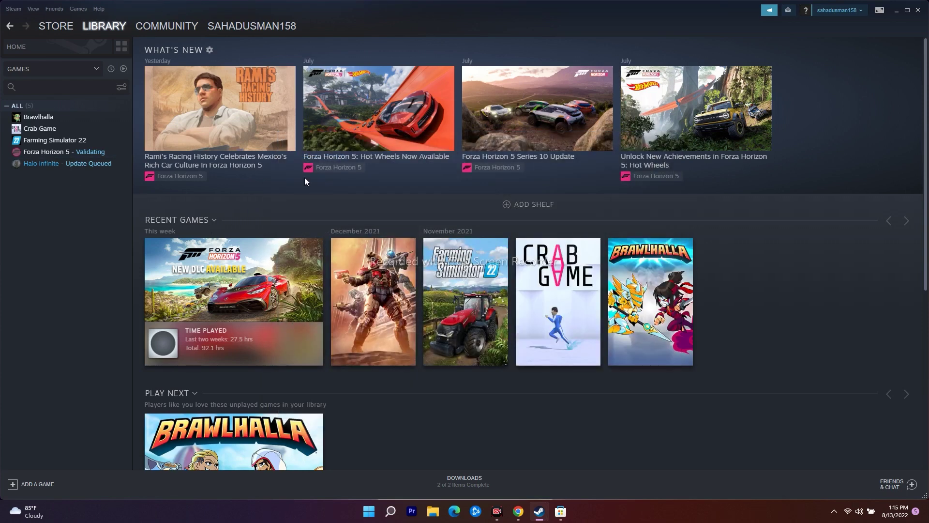
click(896, 10)
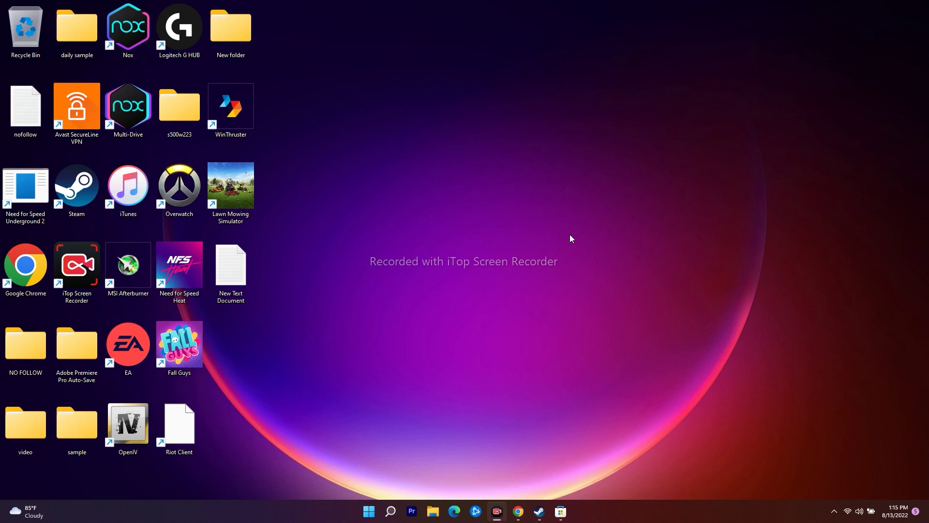
Check the installed RAM in the device specifications of Windows Settings, and close Settings
click(391, 510)
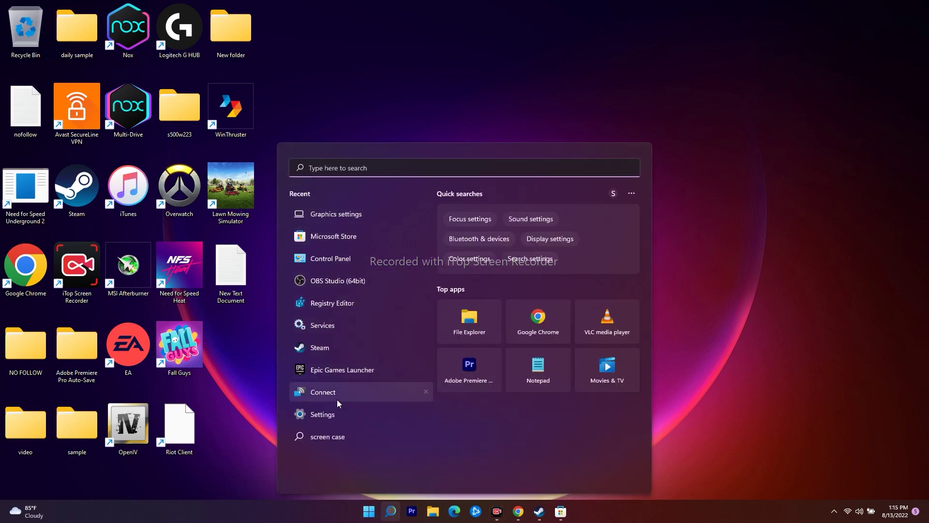
click(336, 414)
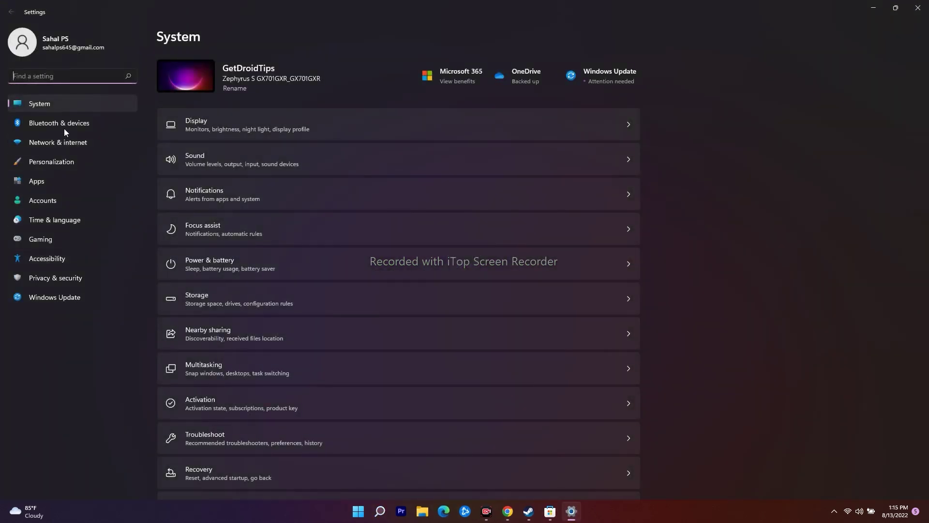
click(51, 102)
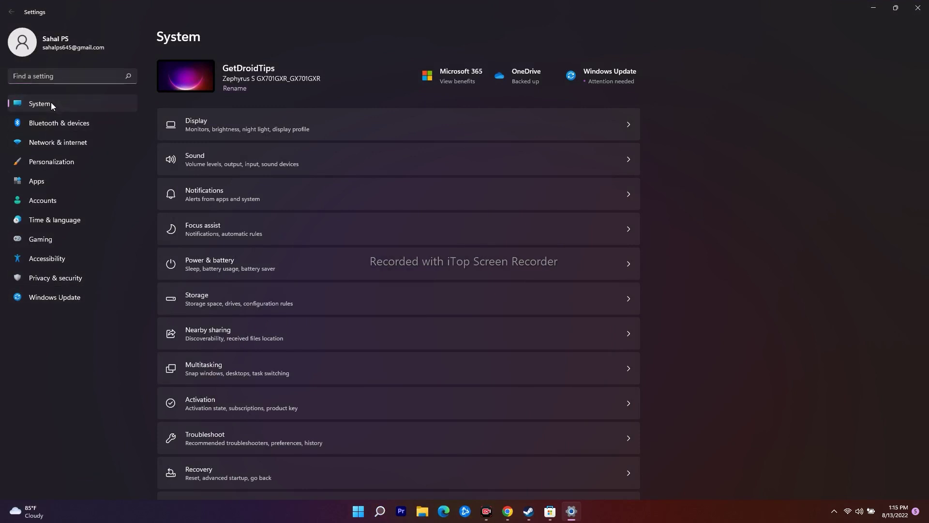
scroll(587, 190, down, 5)
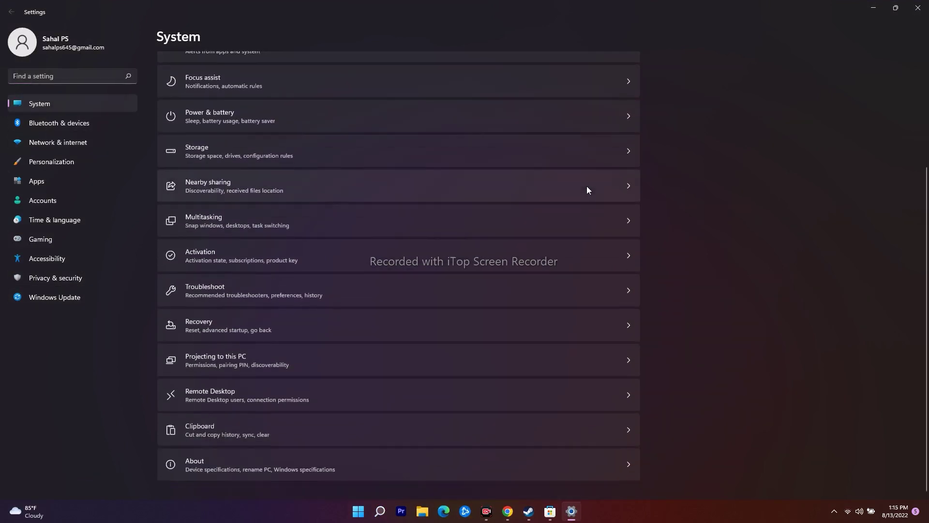
click(488, 462)
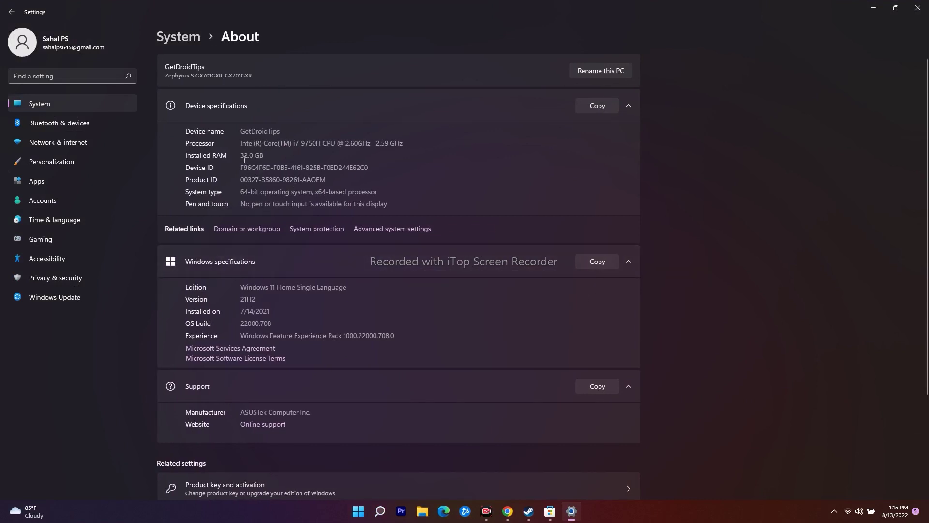
drag(240, 155, 269, 155)
click(246, 157)
click(918, 8)
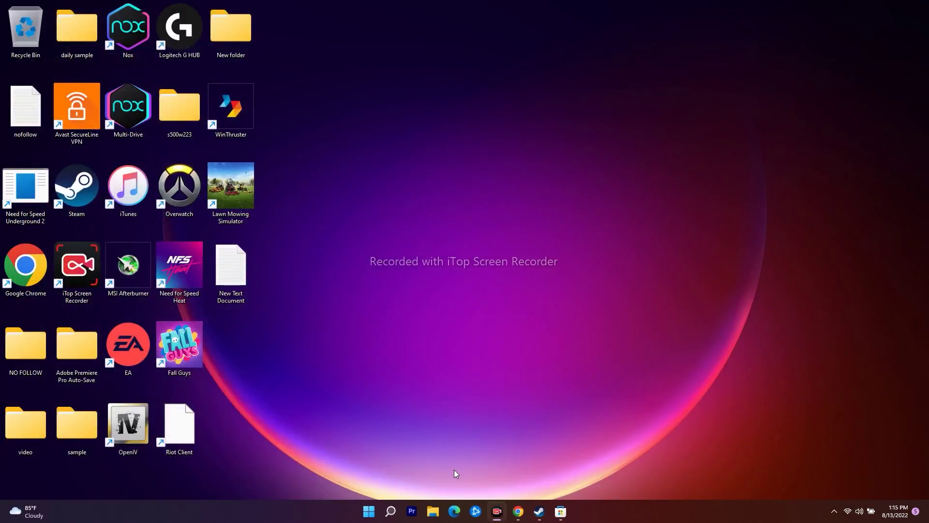
Open the Virtual Memory settings from the advanced performance options of System Properties, arranging the dialogs side by side
click(391, 511)
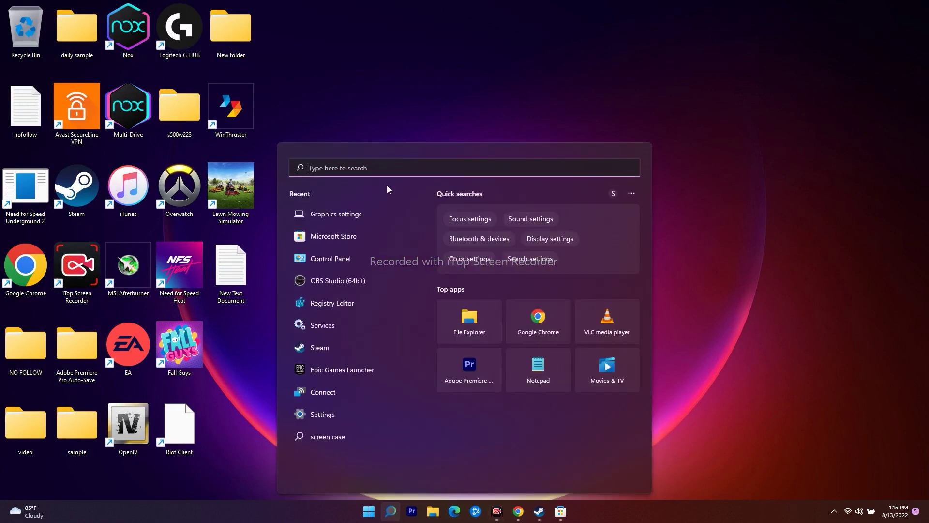
text(view)
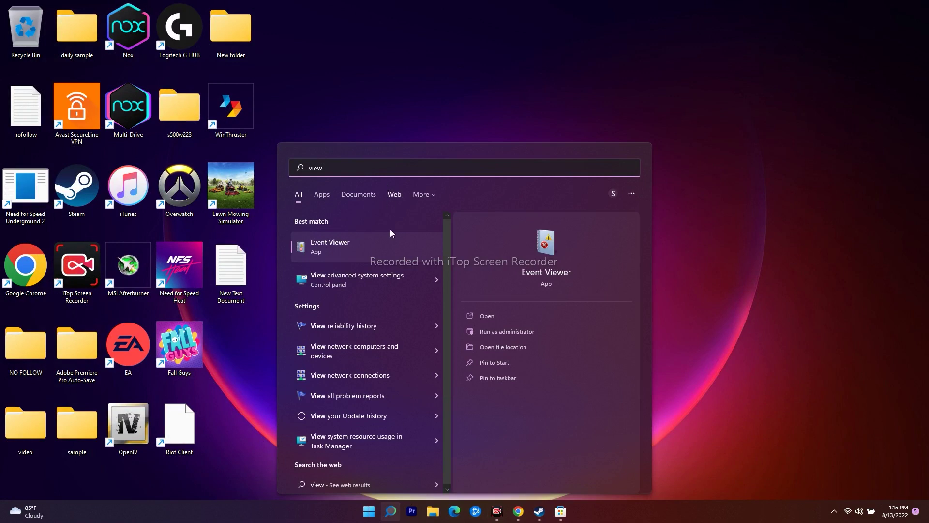
click(361, 279)
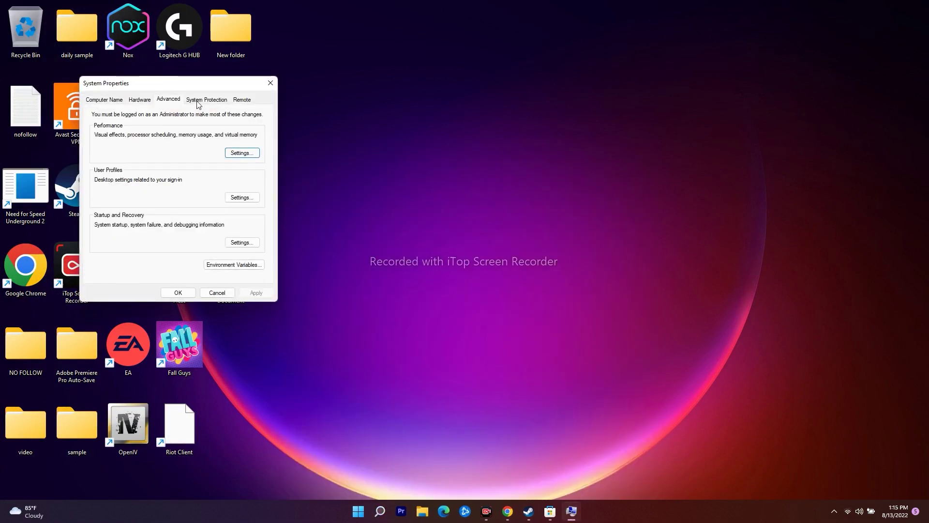
drag(196, 84, 420, 99)
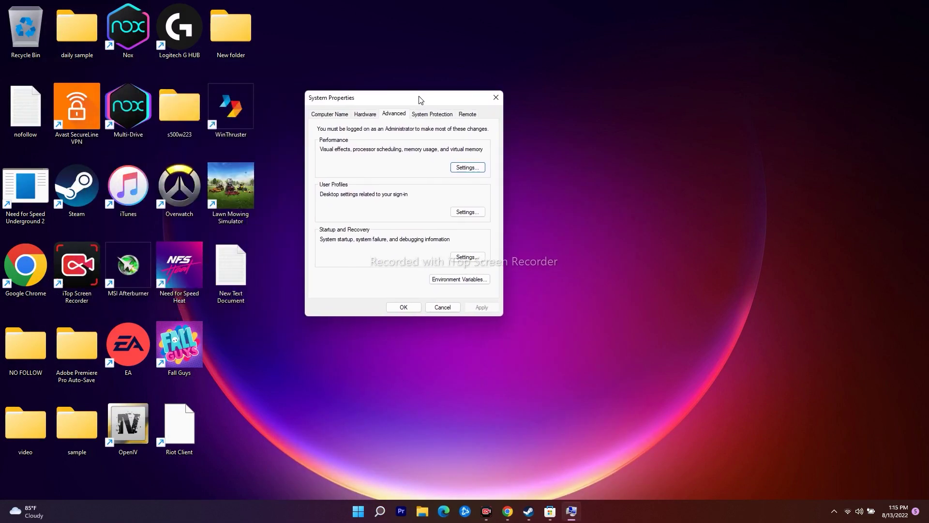
click(469, 170)
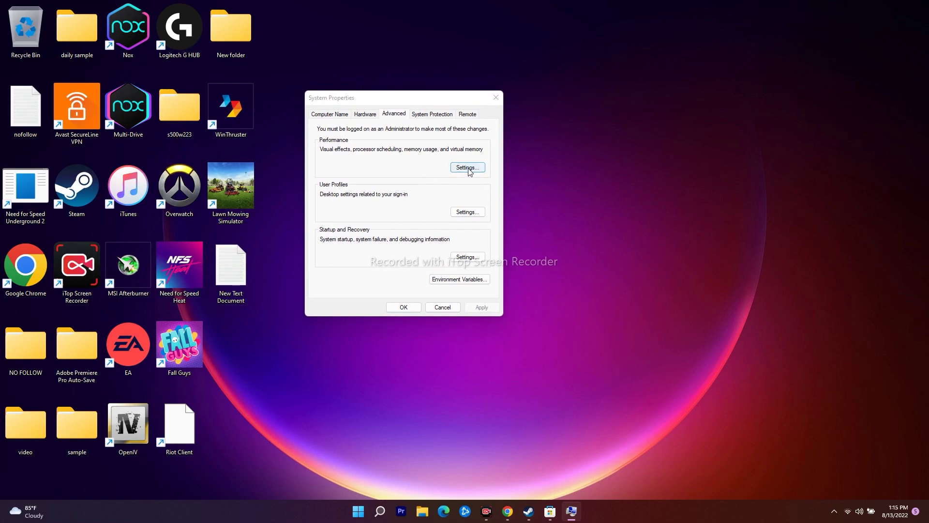
drag(418, 135, 611, 96)
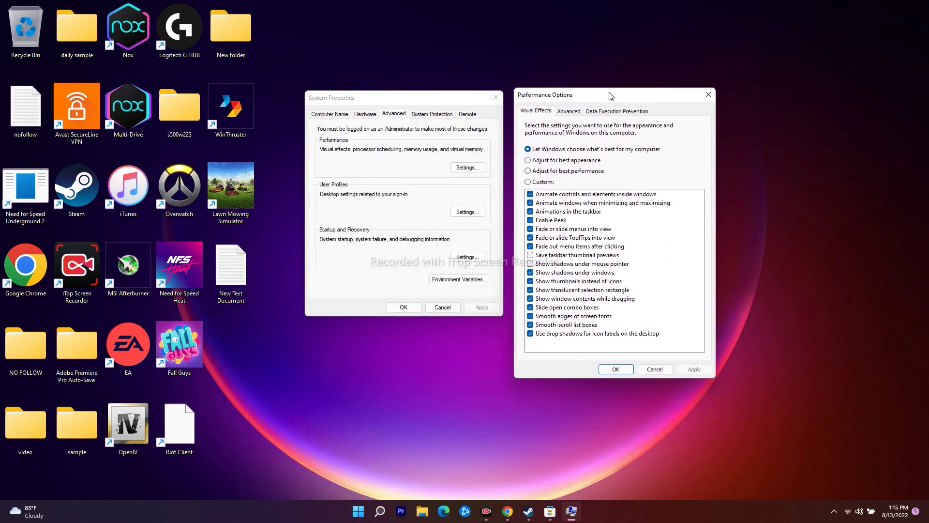
click(574, 112)
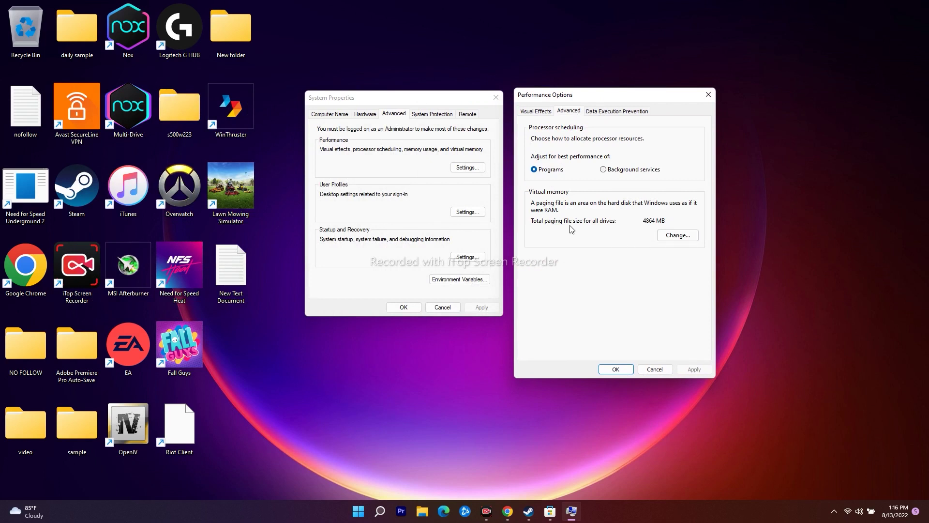
click(675, 236)
drag(591, 120, 481, 88)
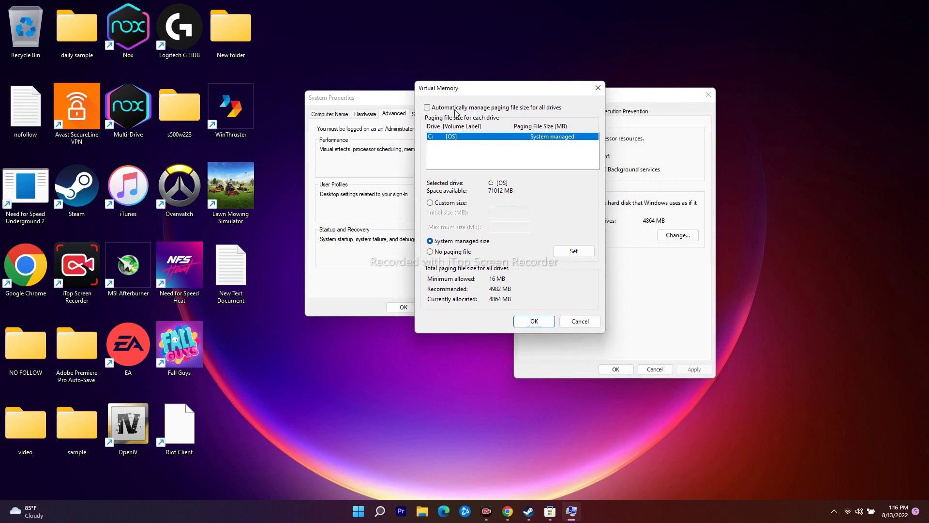
Try toggling automatic paging file management on and off, and choose a custom size for drive C:
click(427, 107)
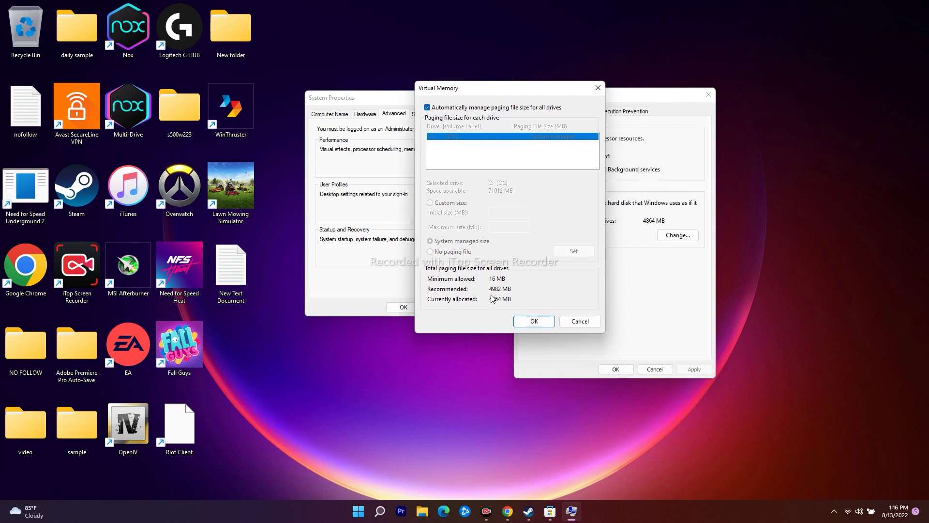
click(427, 108)
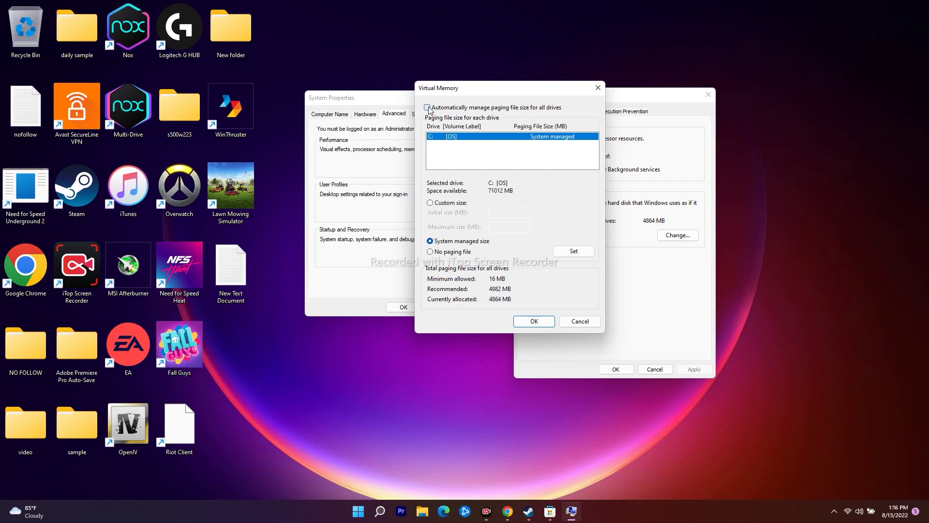
click(429, 203)
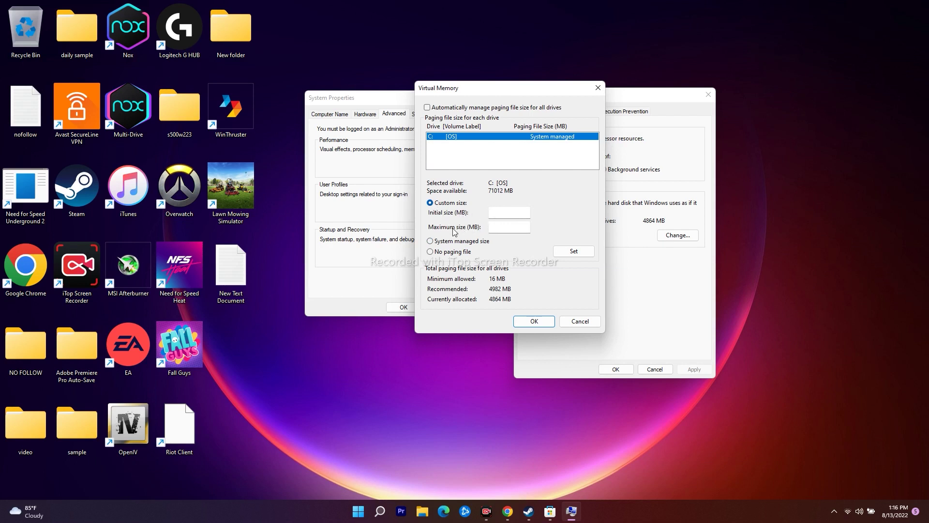
click(497, 213)
click(494, 229)
Open Calculator and place it beside the Virtual Memory dialog
click(380, 510)
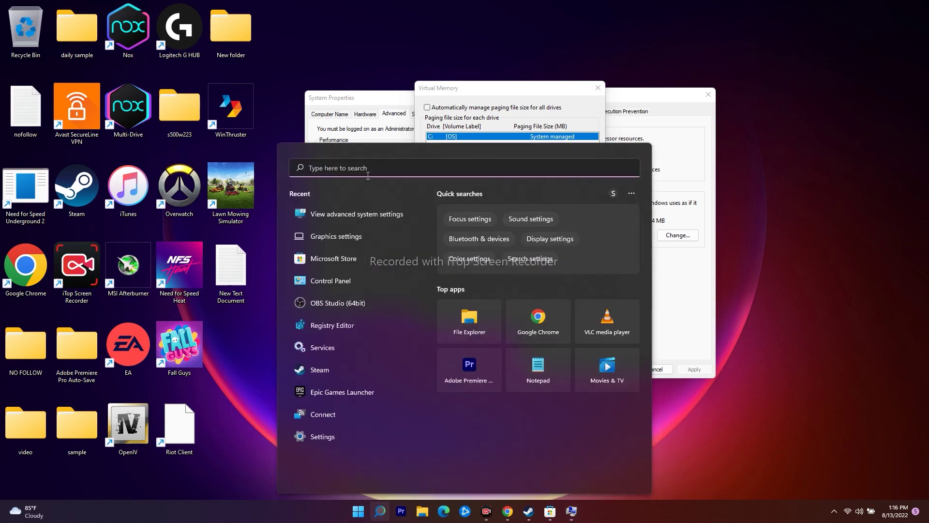
text(ca)
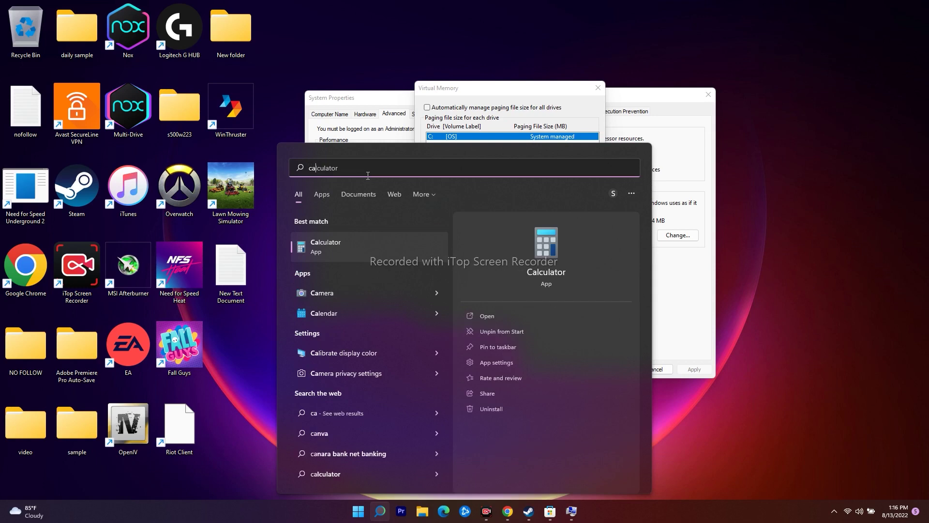
click(372, 245)
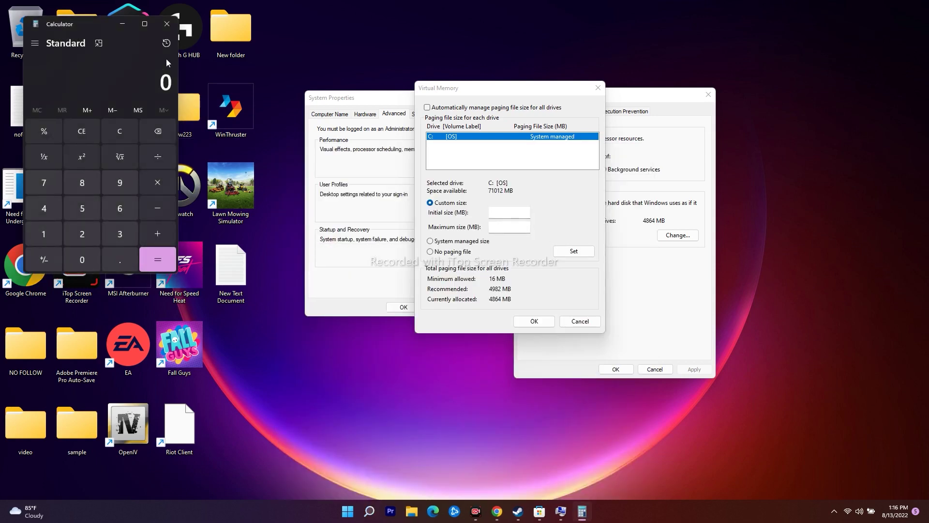
drag(104, 24, 709, 103)
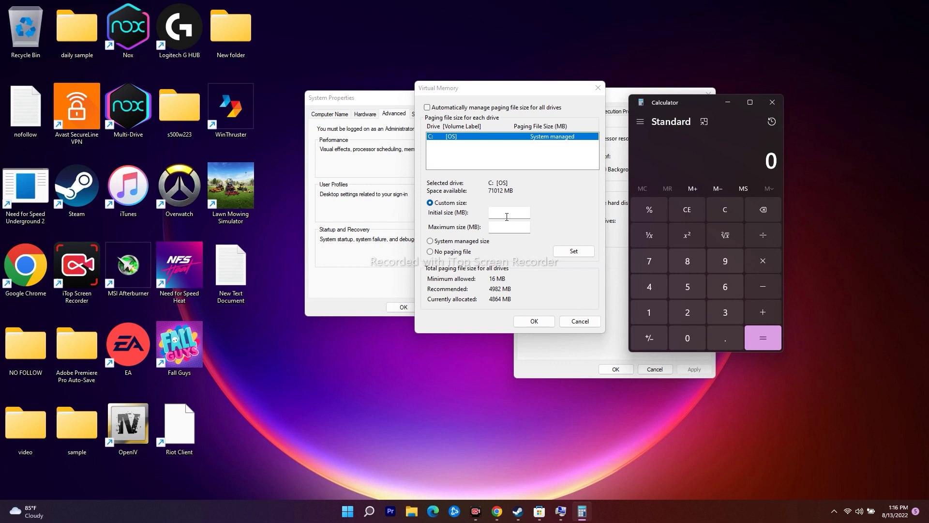
click(506, 217)
click(733, 112)
Calculate 32 × 1024 in Calculator to convert the RAM size to megabytes
click(719, 314)
click(686, 316)
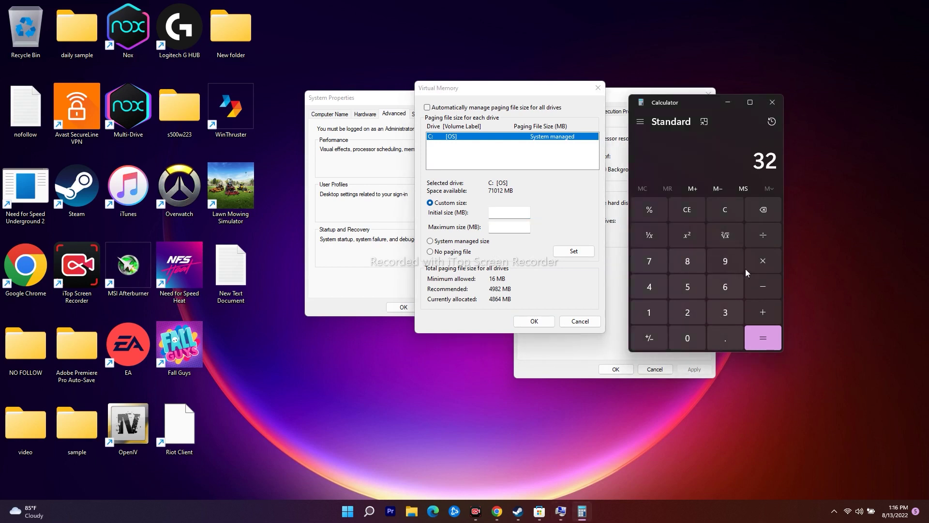
click(763, 262)
click(662, 320)
click(682, 333)
click(679, 314)
click(655, 289)
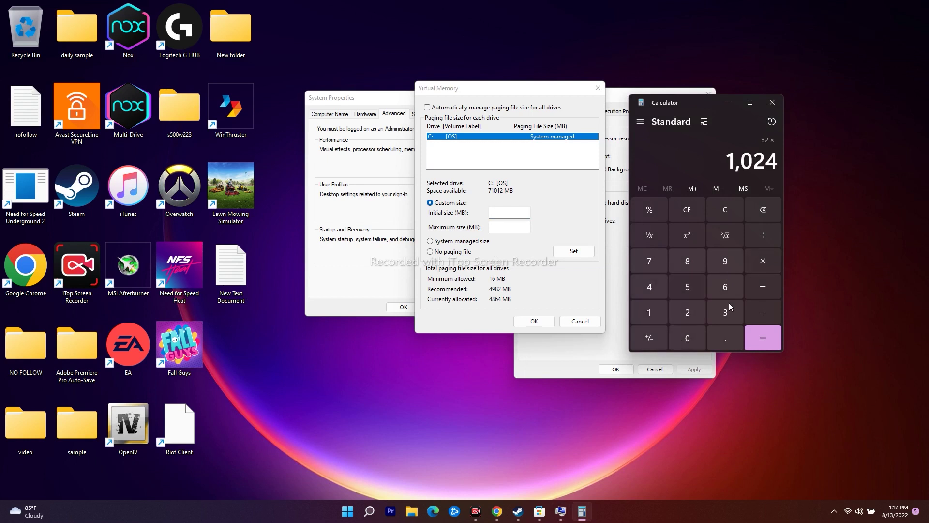
click(765, 337)
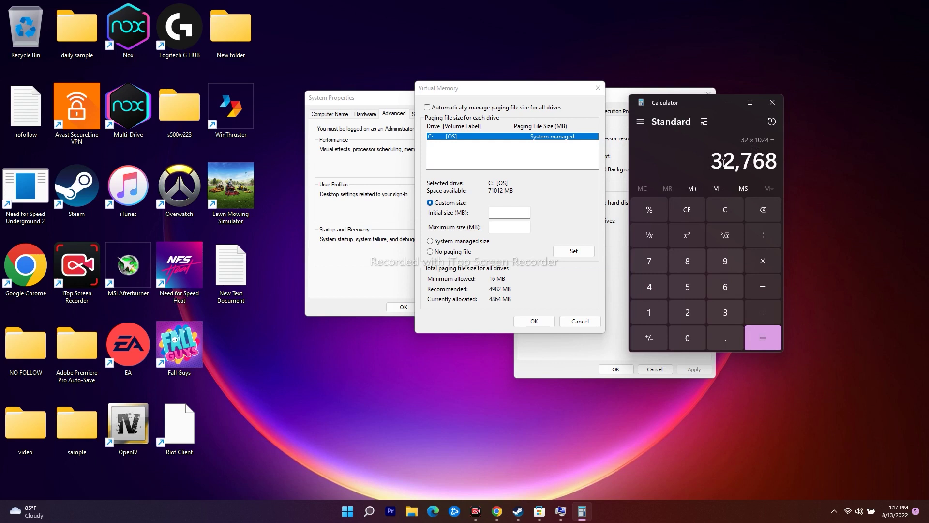
drag(776, 161, 716, 161)
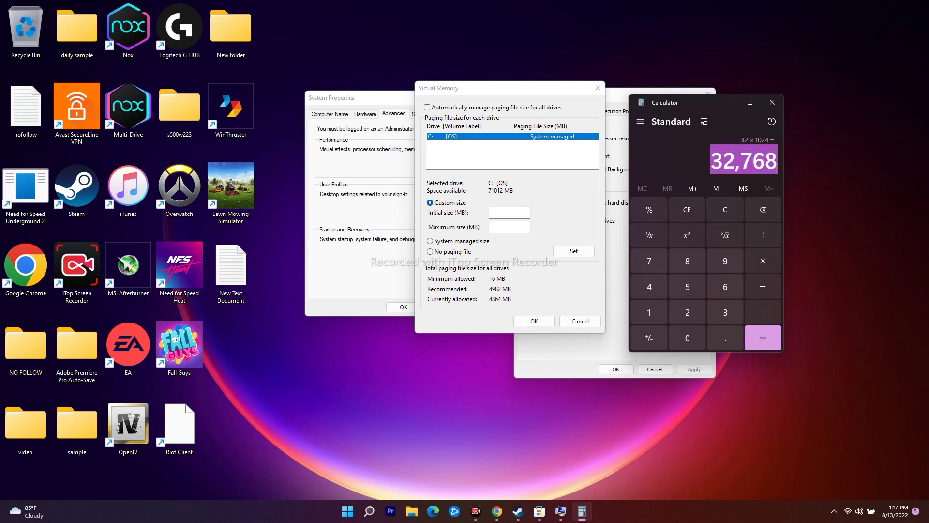
click(751, 161)
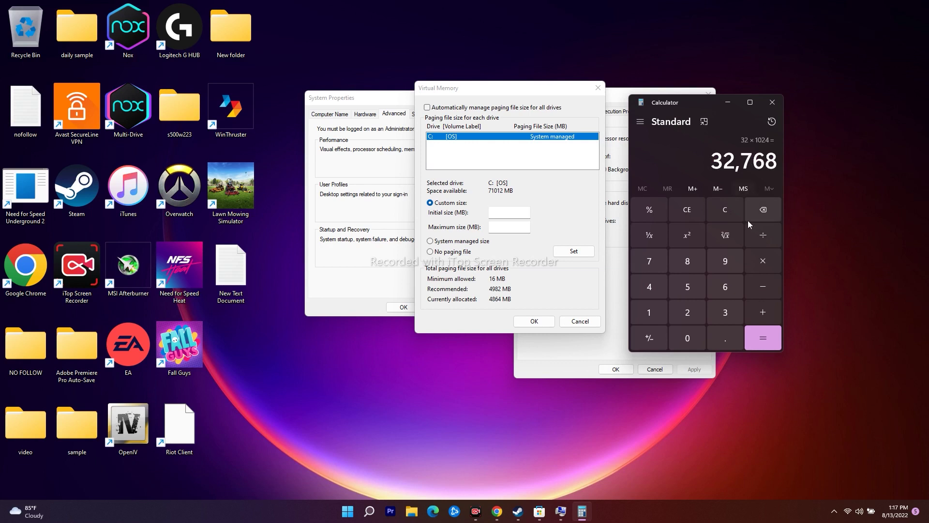
Multiply the RAM size in megabytes by 1.5 and copy the result for the initial paging file size
click(766, 257)
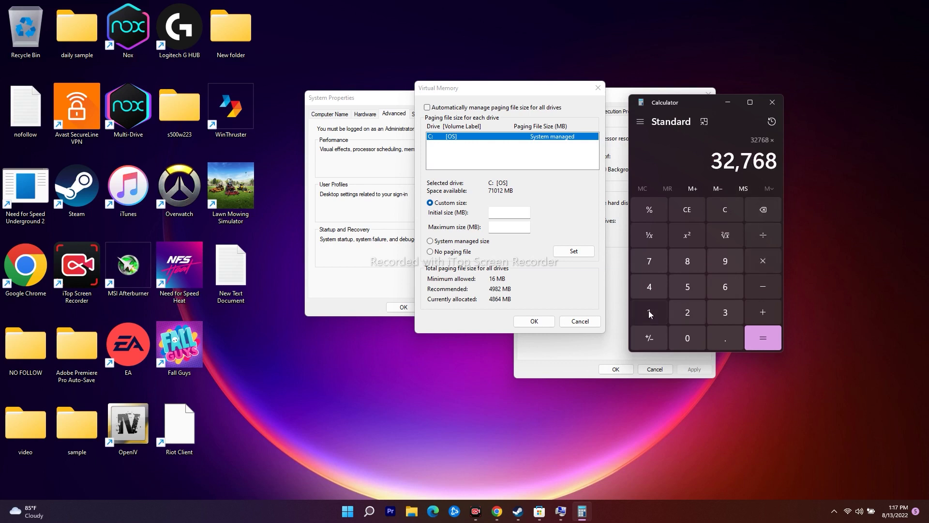
click(649, 310)
click(715, 336)
click(701, 292)
click(780, 342)
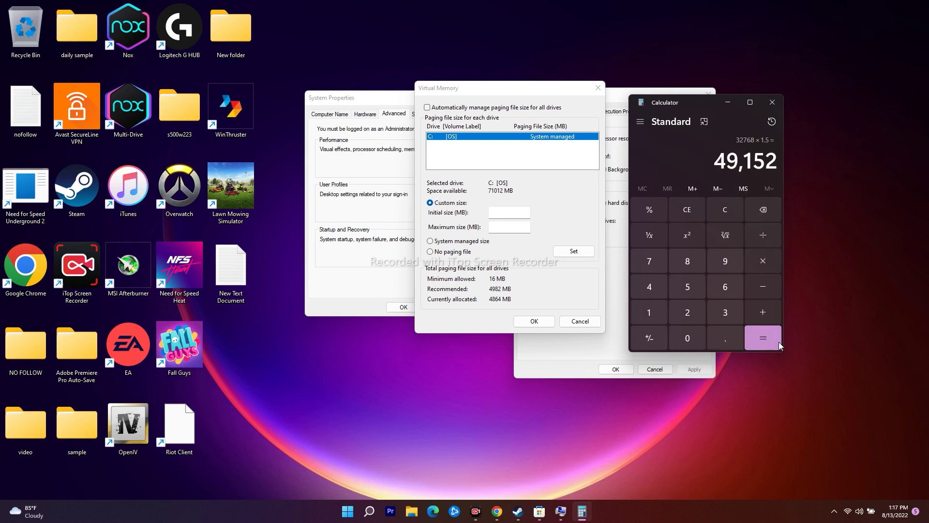
drag(715, 161, 779, 159)
right_click(762, 163)
click(783, 176)
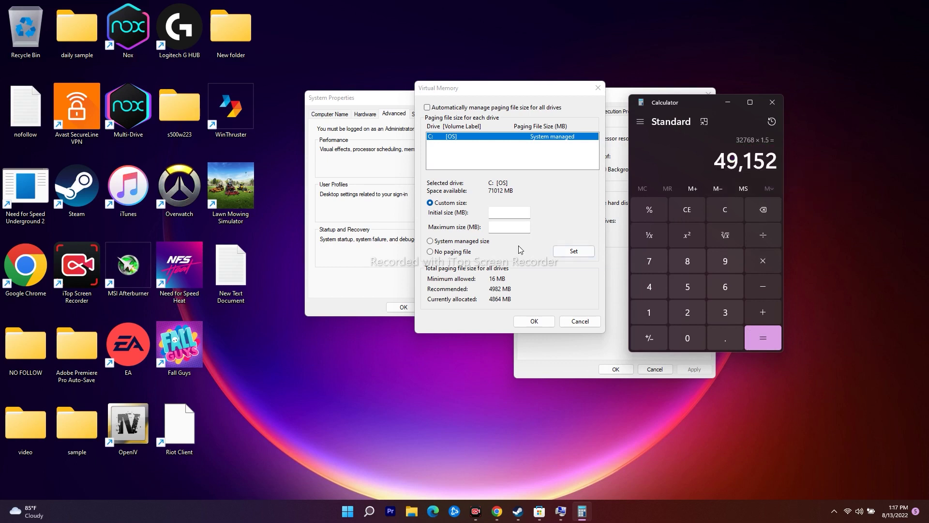
Try 49152 MB as the initial paging file size by pasting the copied result and removing its comma
click(505, 213)
right_click(504, 213)
click(523, 255)
key(Tab)
click(502, 212)
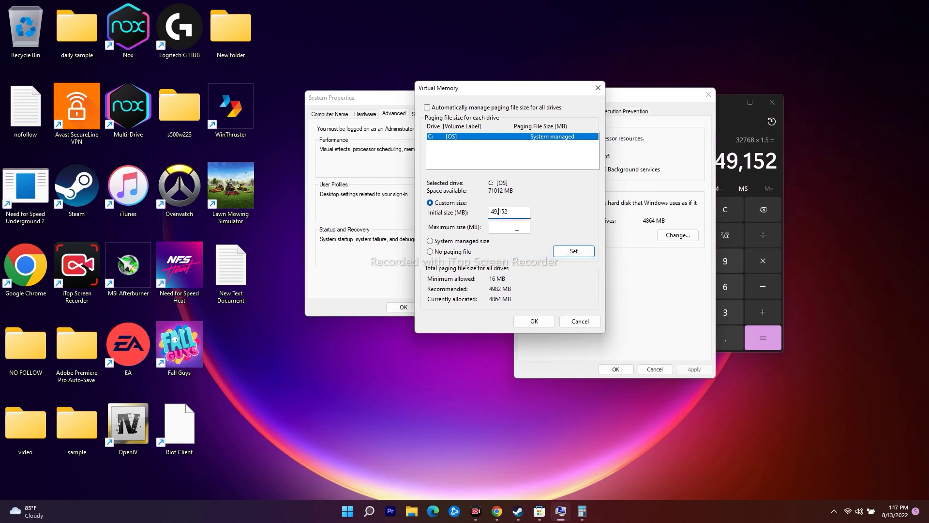
key(BackSpace)
Clear Calculator and calculate 32 × 1024 again for the maximum paging file size
click(517, 226)
click(738, 127)
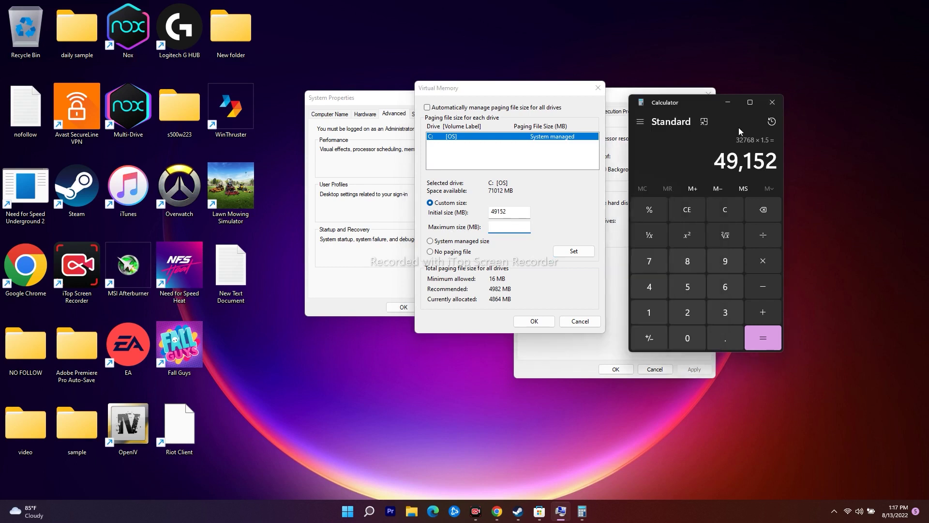
click(763, 338)
click(764, 339)
click(765, 340)
click(644, 211)
click(725, 209)
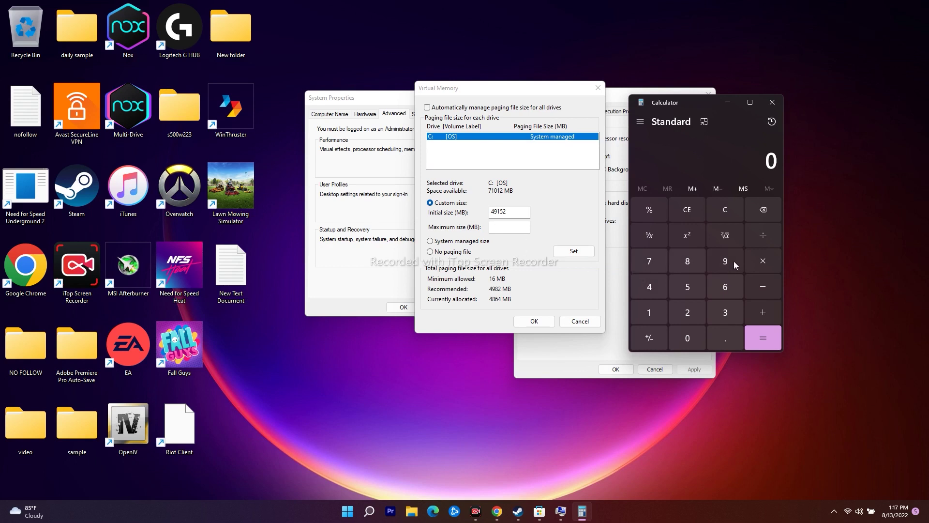
click(721, 315)
click(761, 261)
click(649, 313)
click(678, 338)
click(682, 314)
click(651, 287)
click(765, 336)
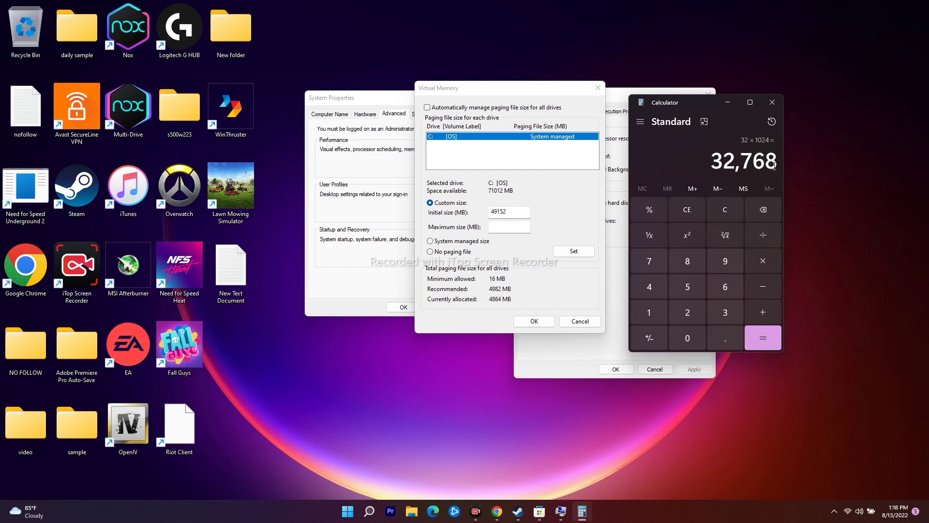
Multiply the RAM size in megabytes by 3 and copy the result for the maximum paging file size
click(763, 262)
click(727, 310)
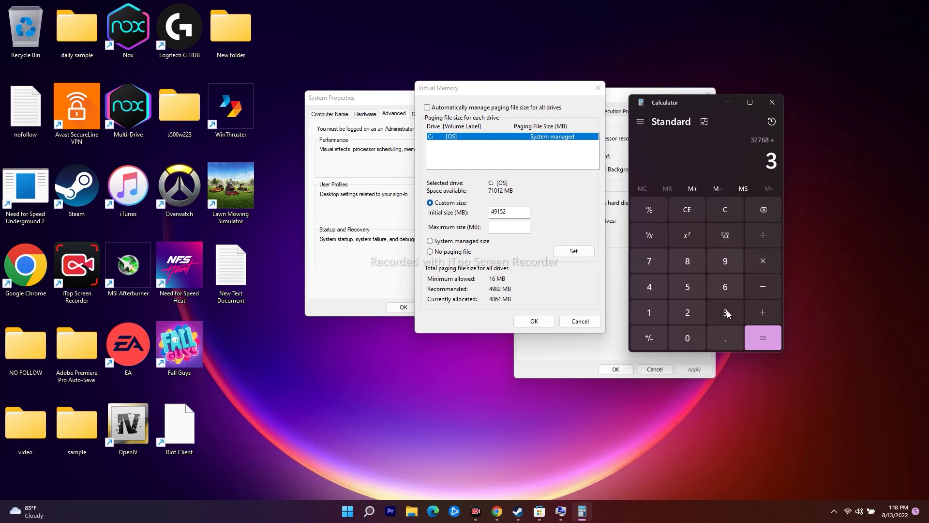
click(762, 338)
drag(714, 164, 779, 161)
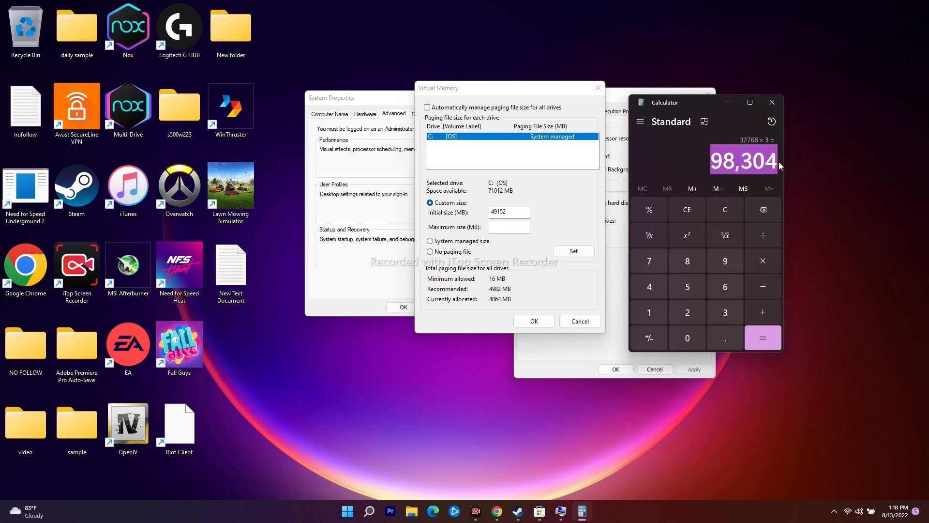
right_click(780, 162)
click(792, 180)
Try 98304 MB as the maximum paging file size by pasting the copied result and removing its comma
right_click(506, 227)
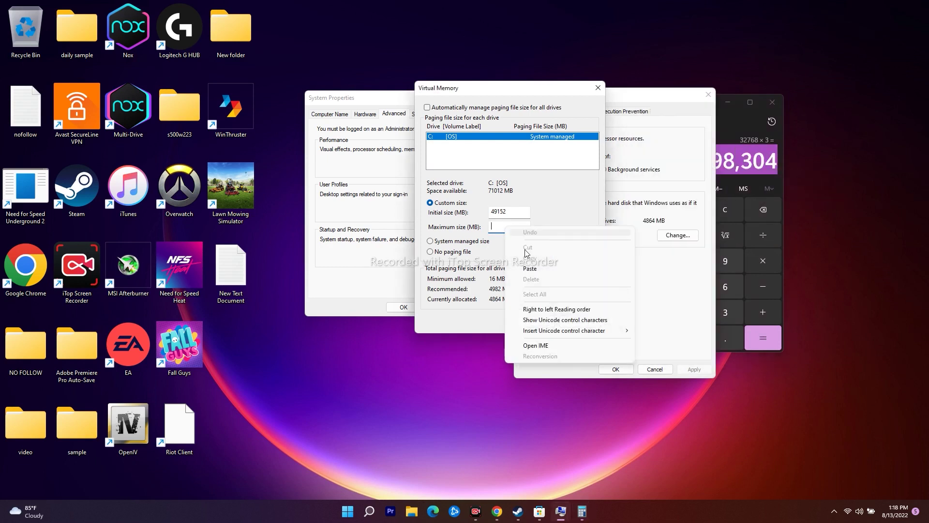
click(530, 268)
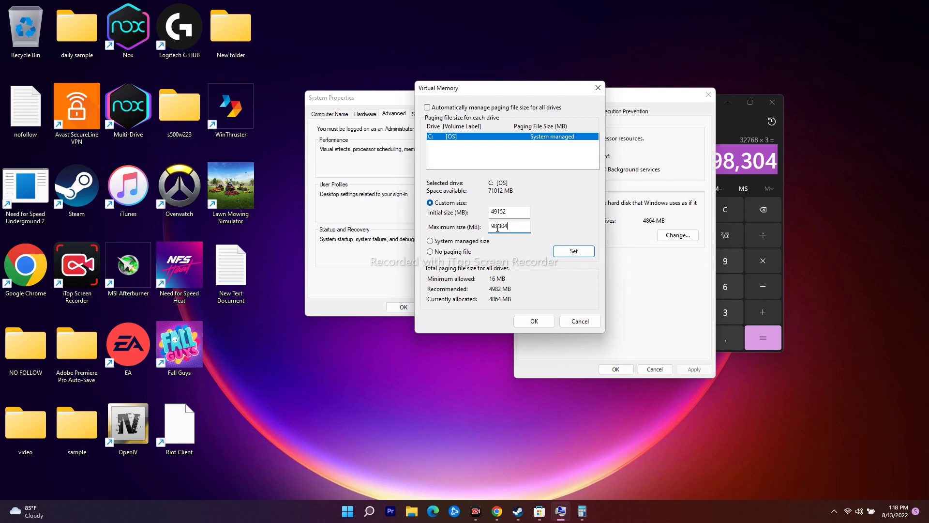
key(Left)
key(Left)
key(Left)
key(BackSpace)
Cancel the virtual memory changes, and close Performance Options, System Properties and Calculator
click(583, 323)
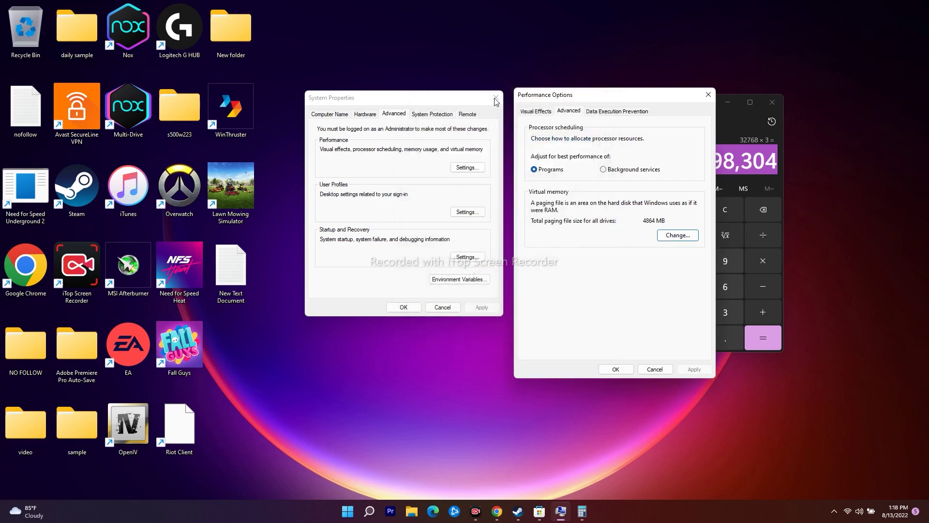
click(708, 94)
click(495, 98)
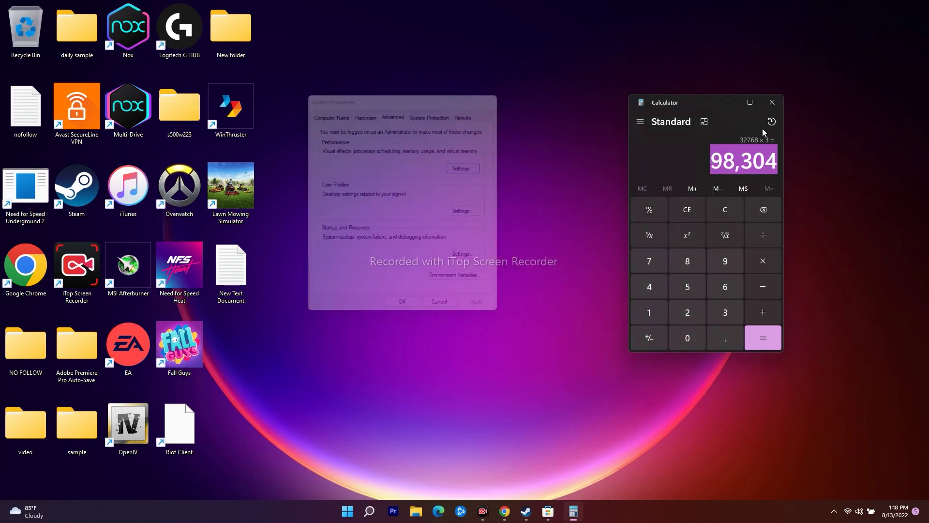
click(773, 103)
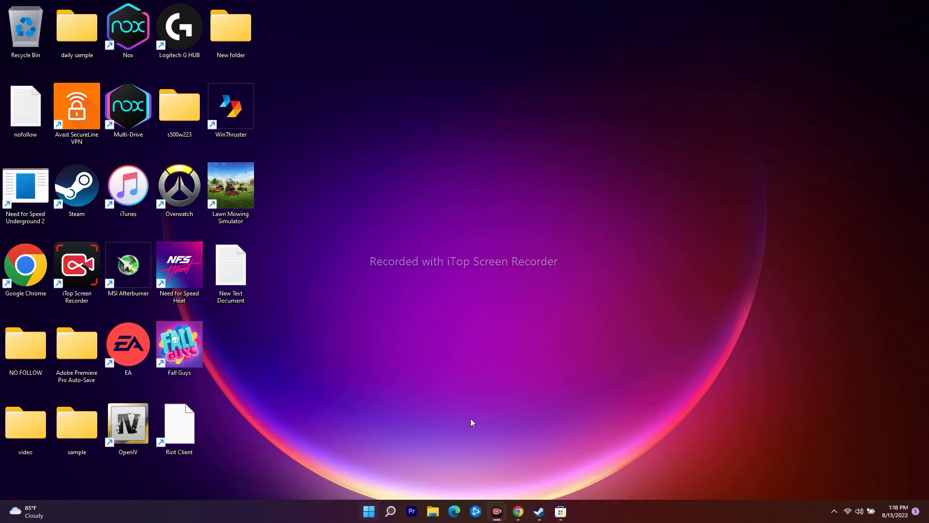
click(538, 512)
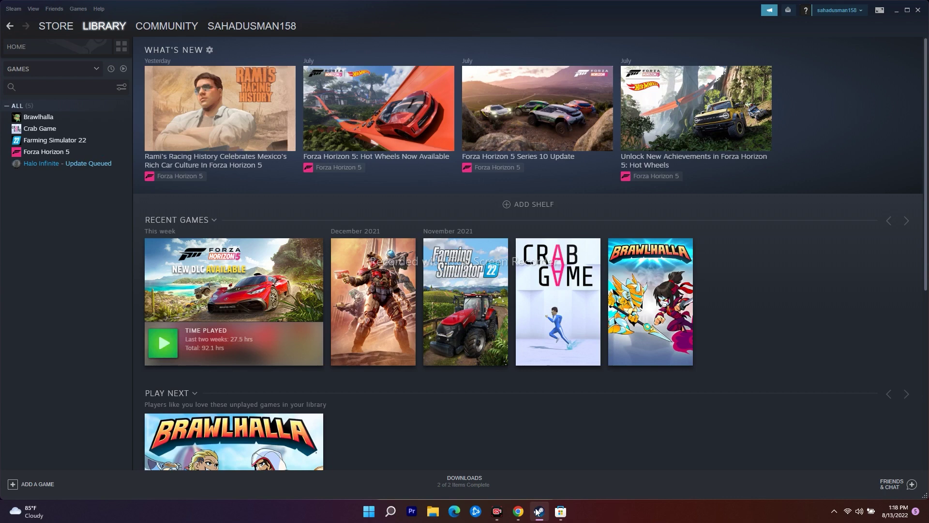
click(538, 512)
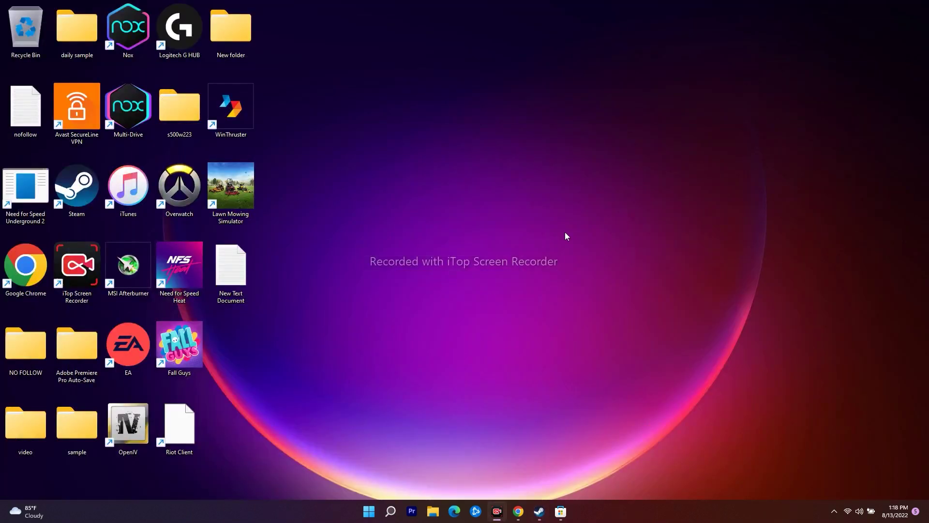